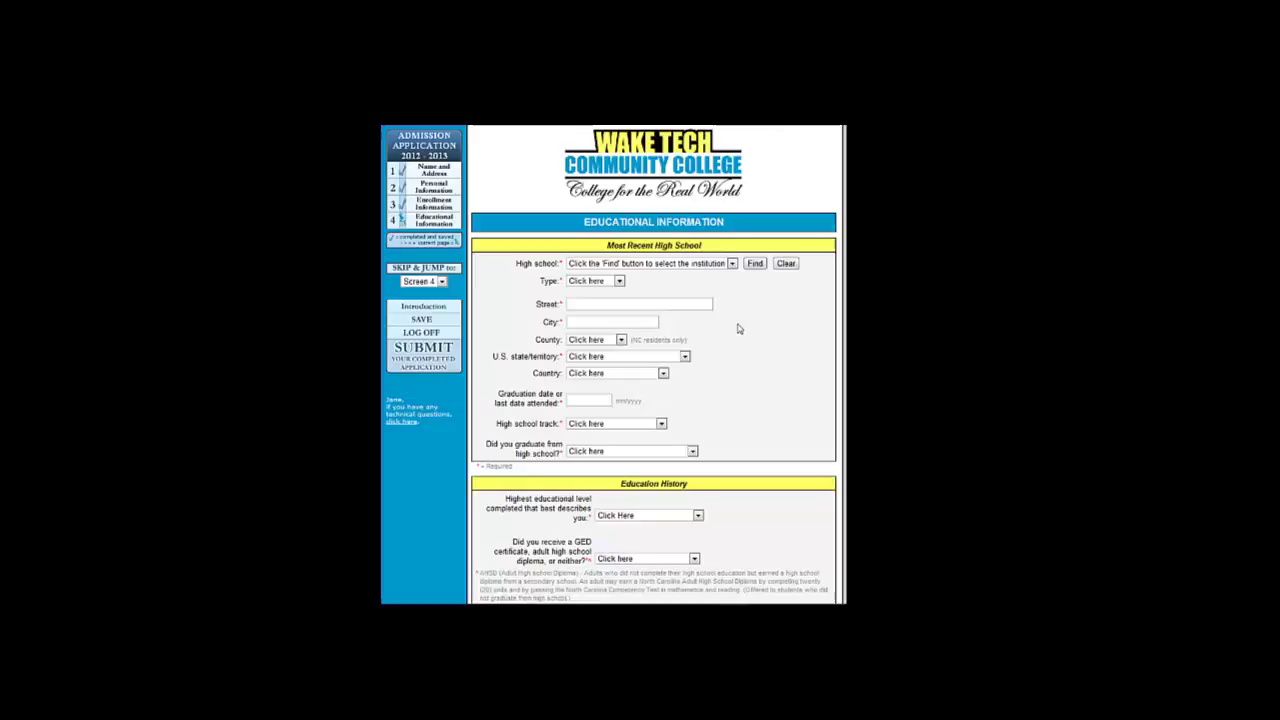
# - Look up high schools in Foreign Country, Thailand, under letter W; none are listed
pyautogui.click(756, 266)
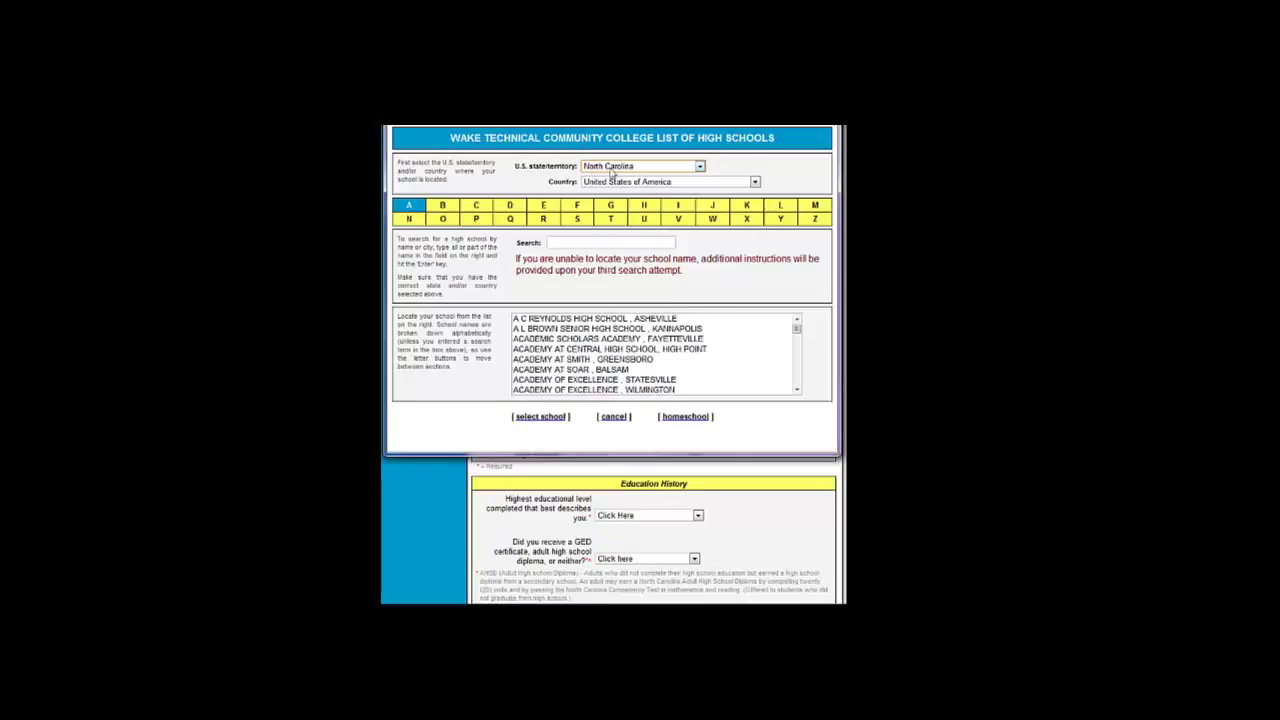
pyautogui.click(612, 172)
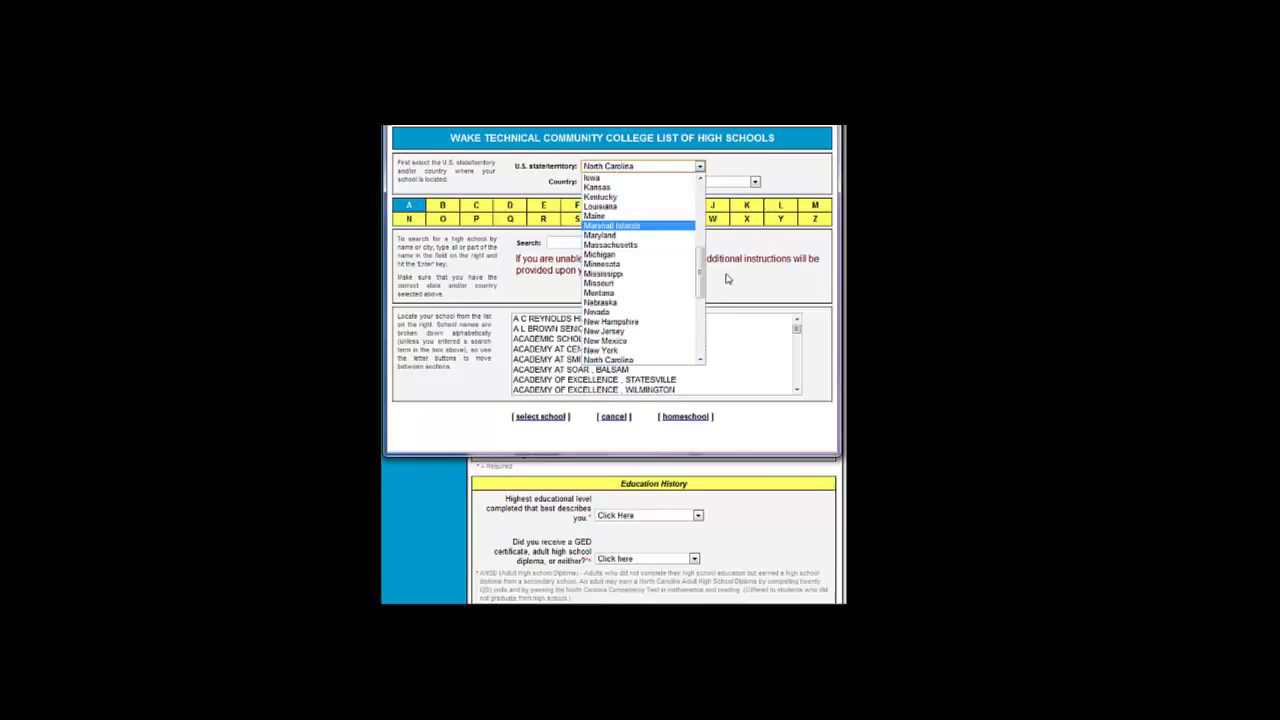
pyautogui.moveTo(697, 281); pyautogui.dragTo(697, 185)
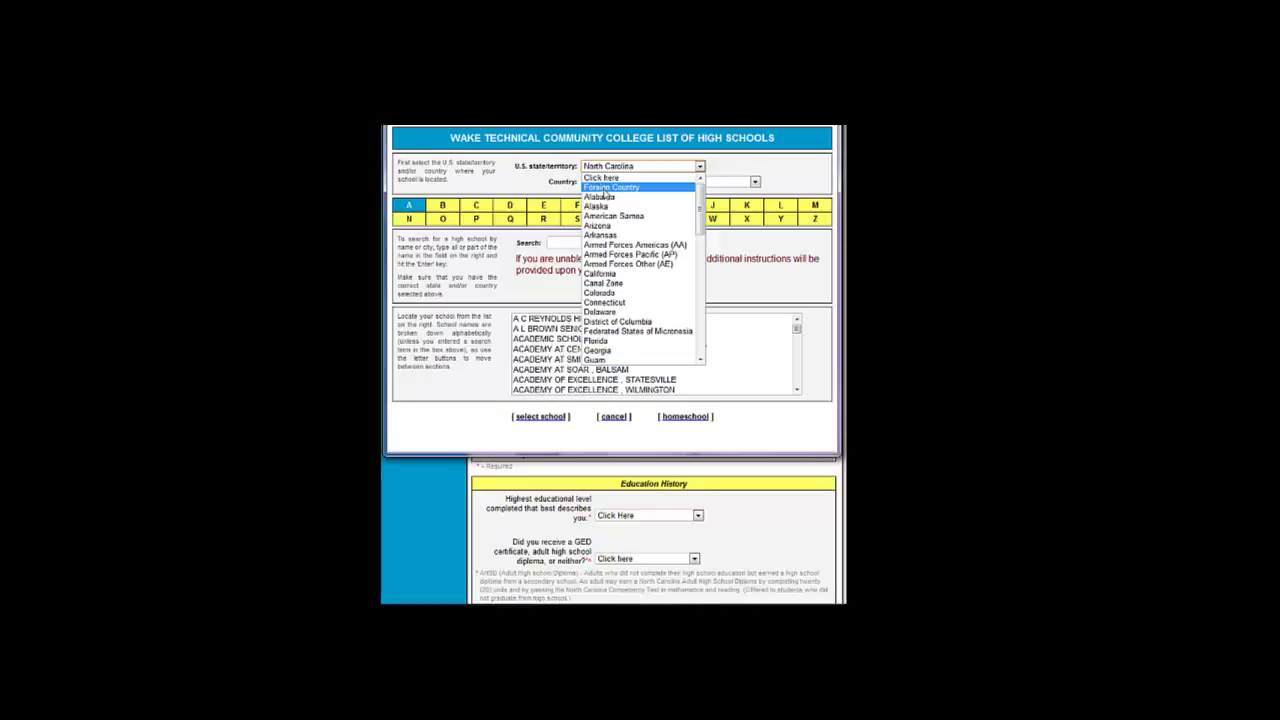
pyautogui.click(603, 188)
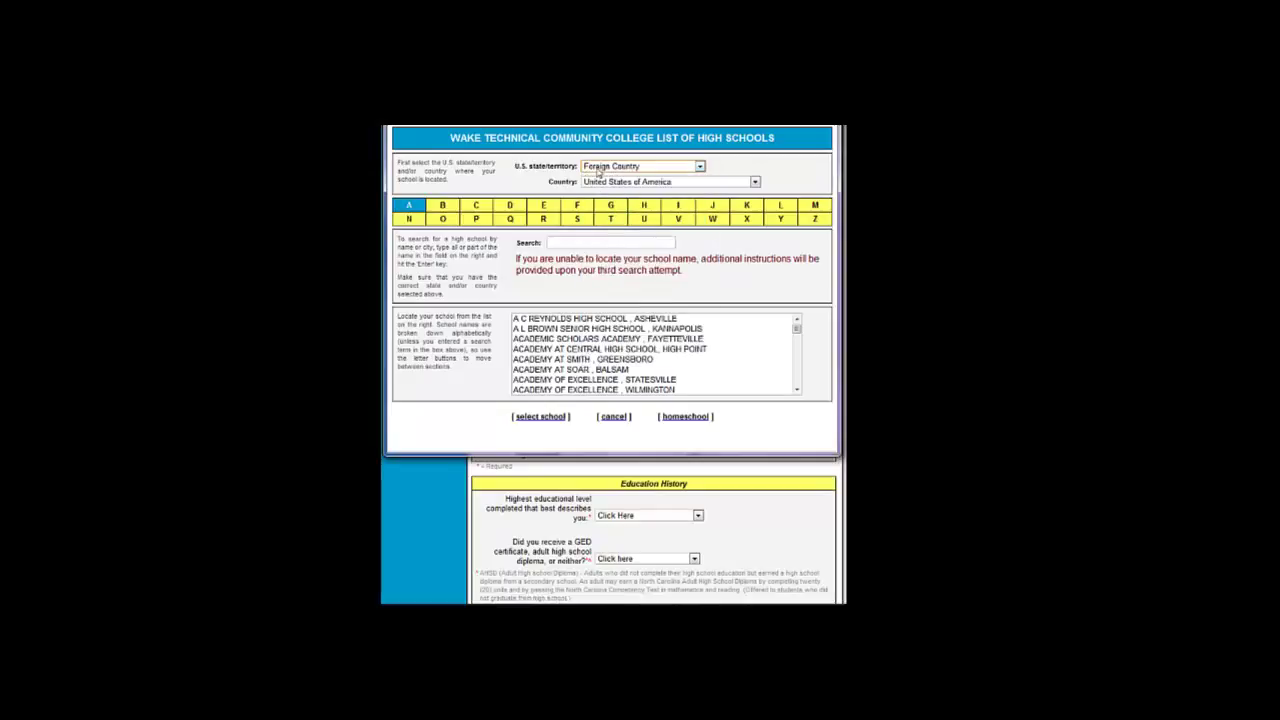
pyautogui.click(596, 183)
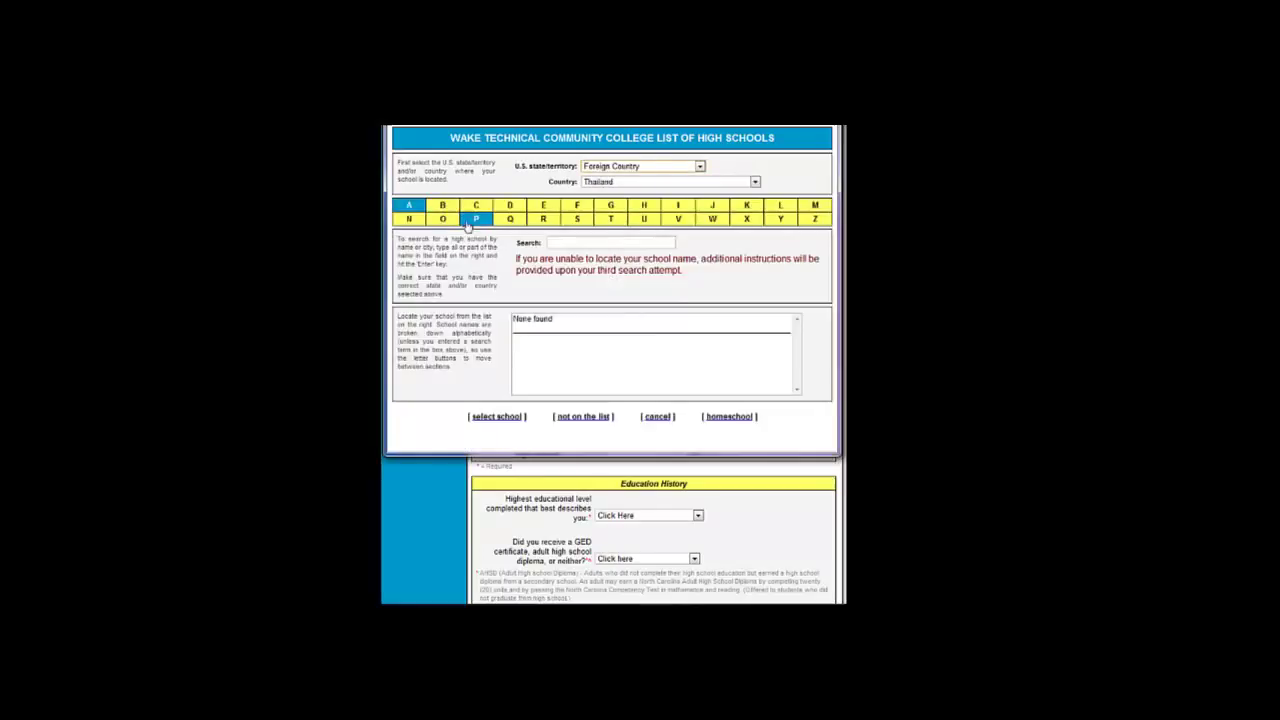
pyautogui.click(712, 220)
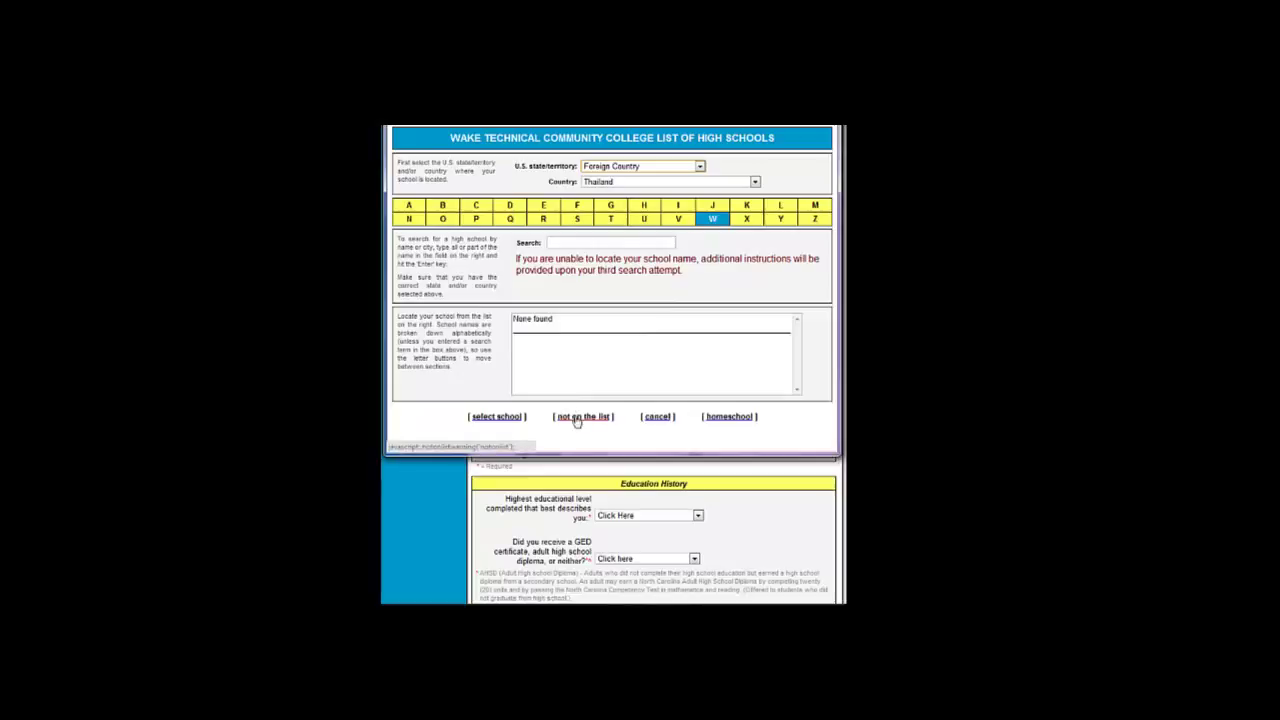
# - Switch to entering the high school manually via 'not on the list'
pyautogui.click(576, 418)
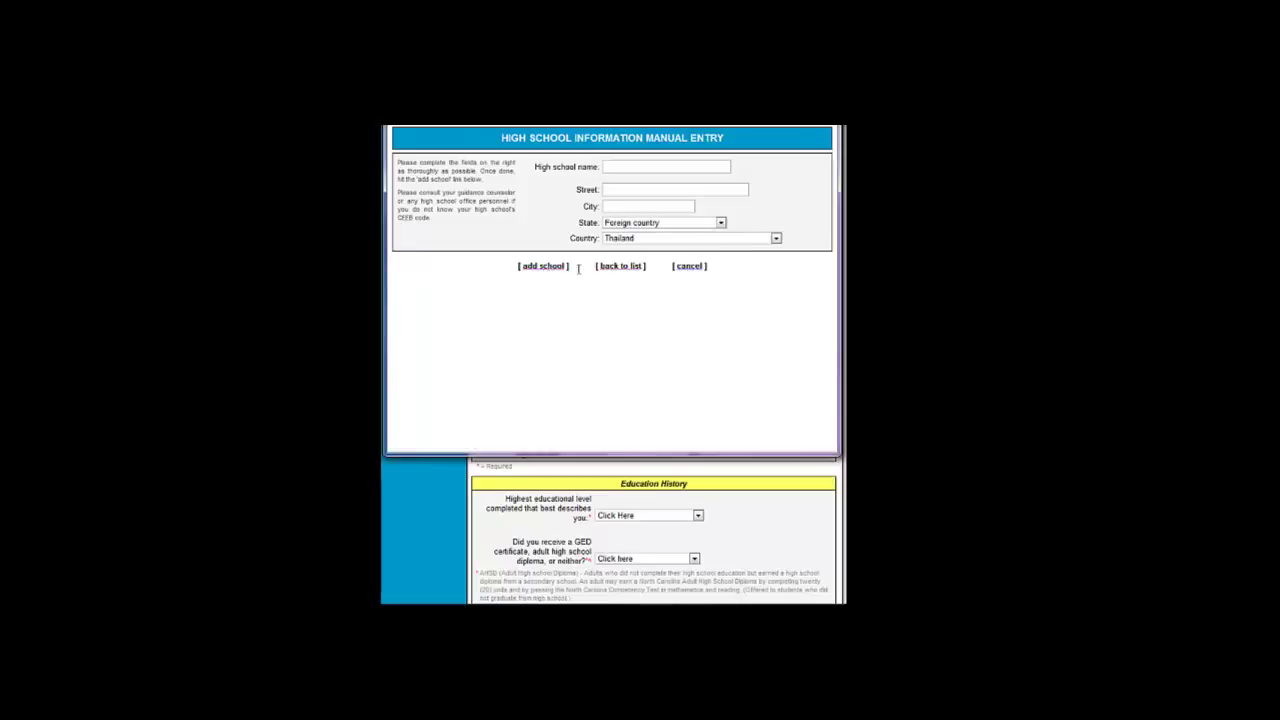
# - Cancel manual entry and pick ENLOE MAGNET HIGH SCHOOL, RALEIGH from North Carolina schools under E
pyautogui.click(690, 267)
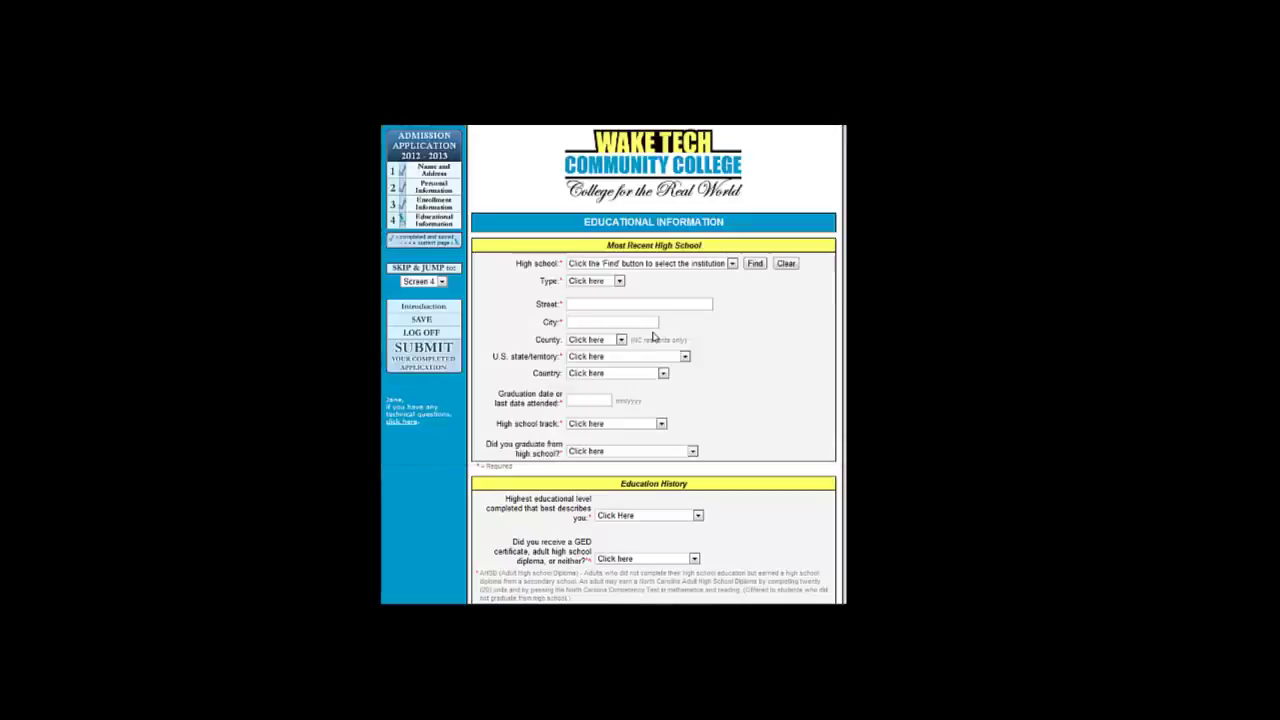
pyautogui.click(755, 263)
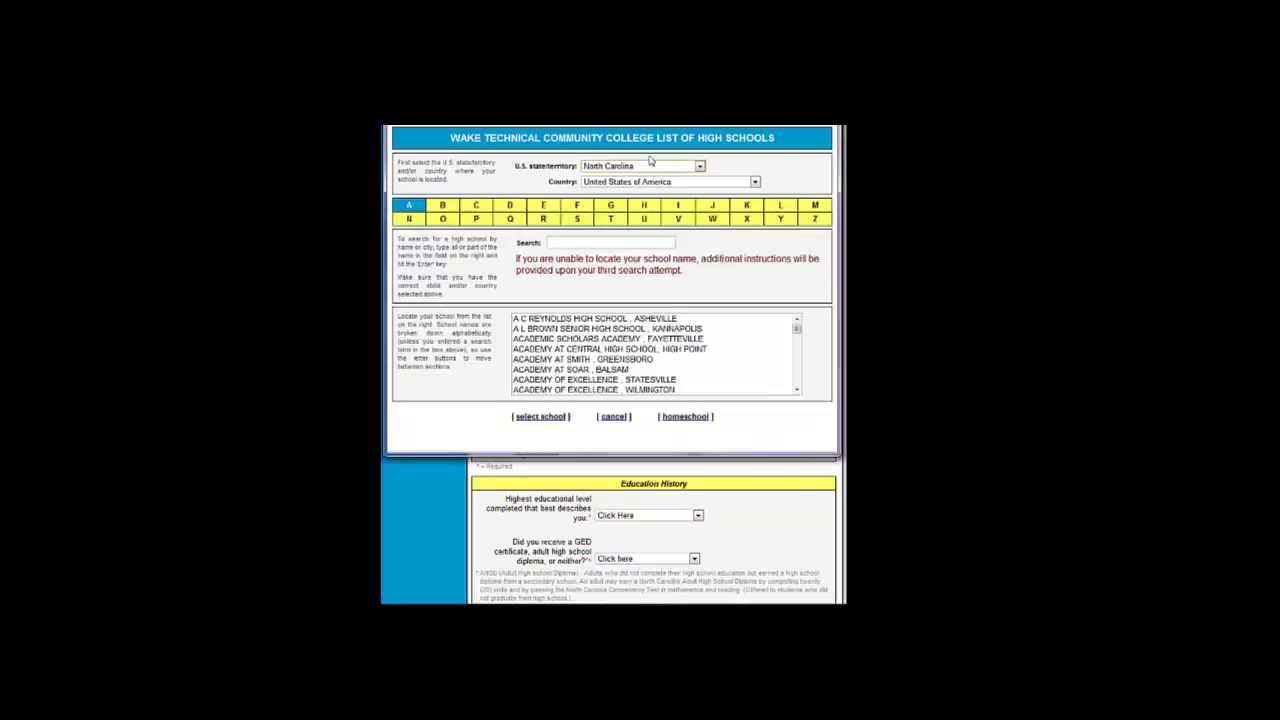
pyautogui.click(652, 167)
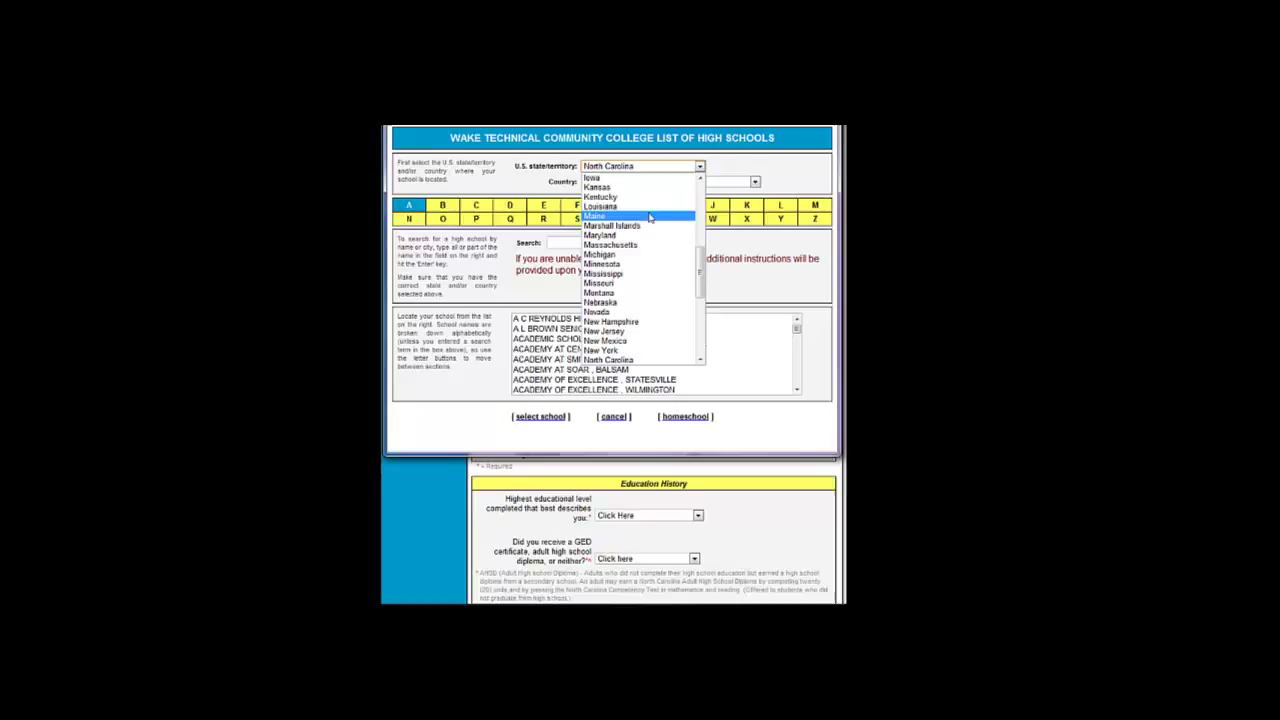
pyautogui.click(653, 361)
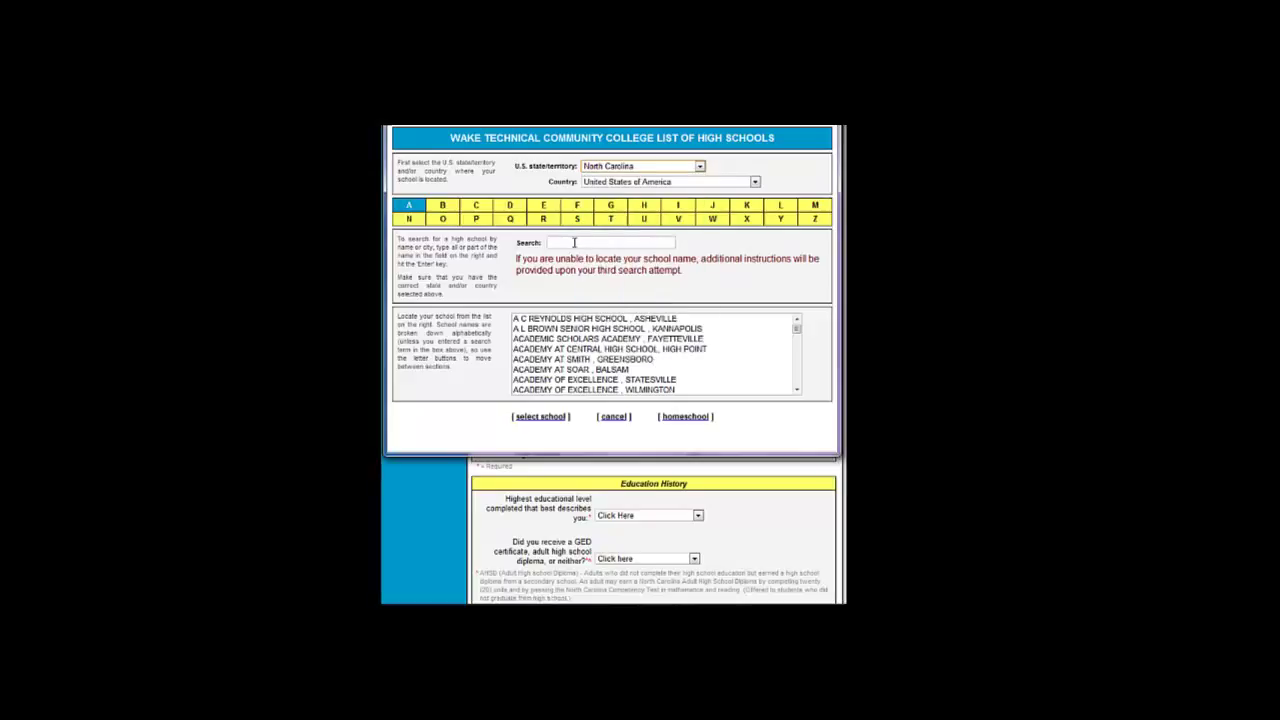
pyautogui.click(545, 208)
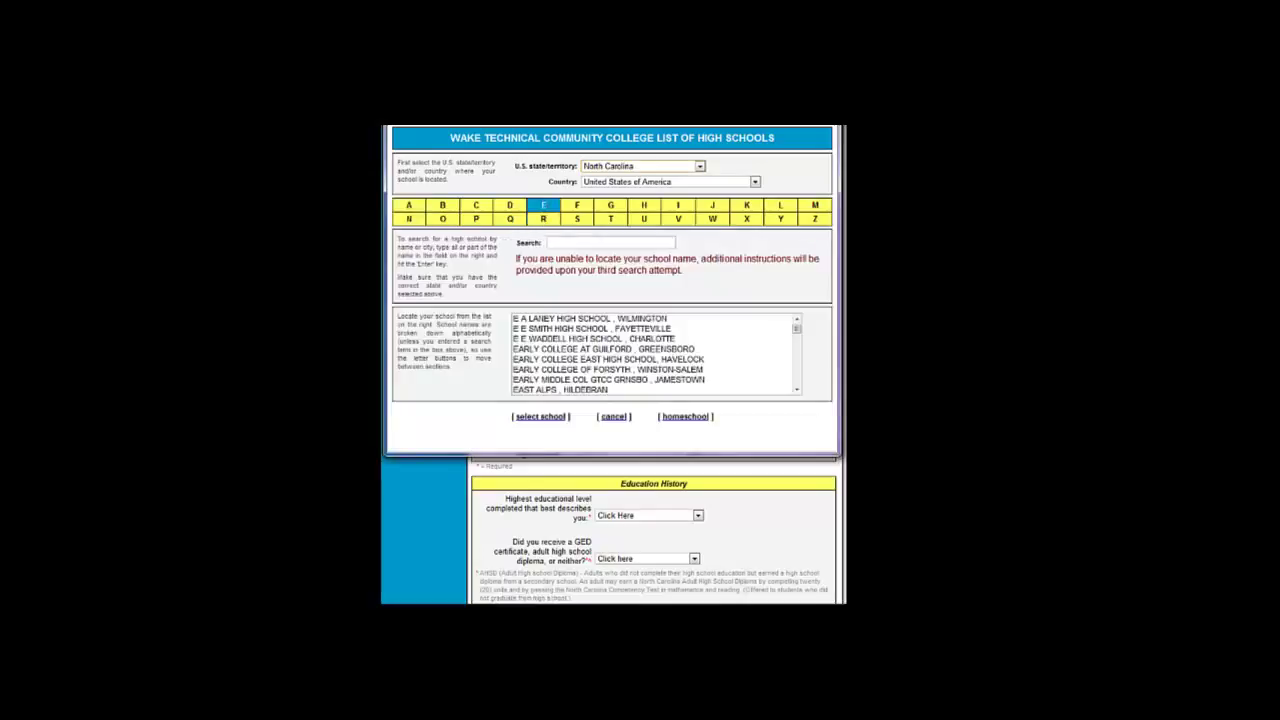
pyautogui.click(797, 390)
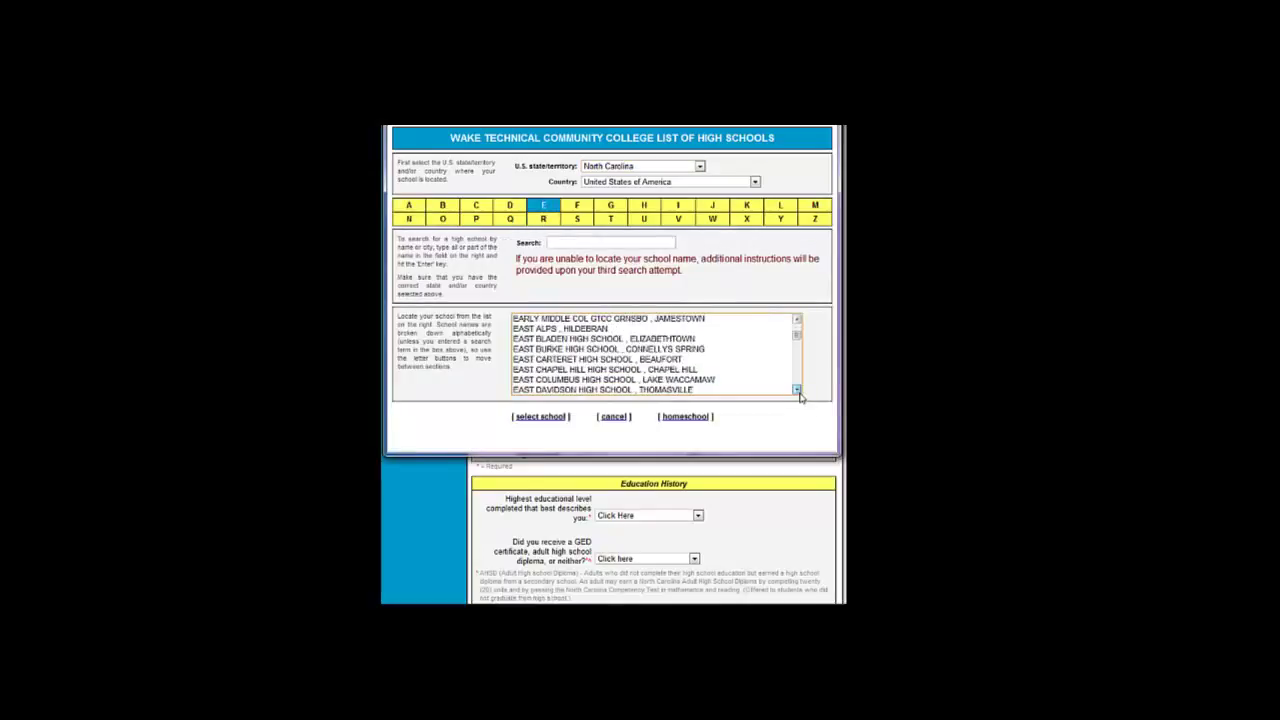
pyautogui.click(797, 390)
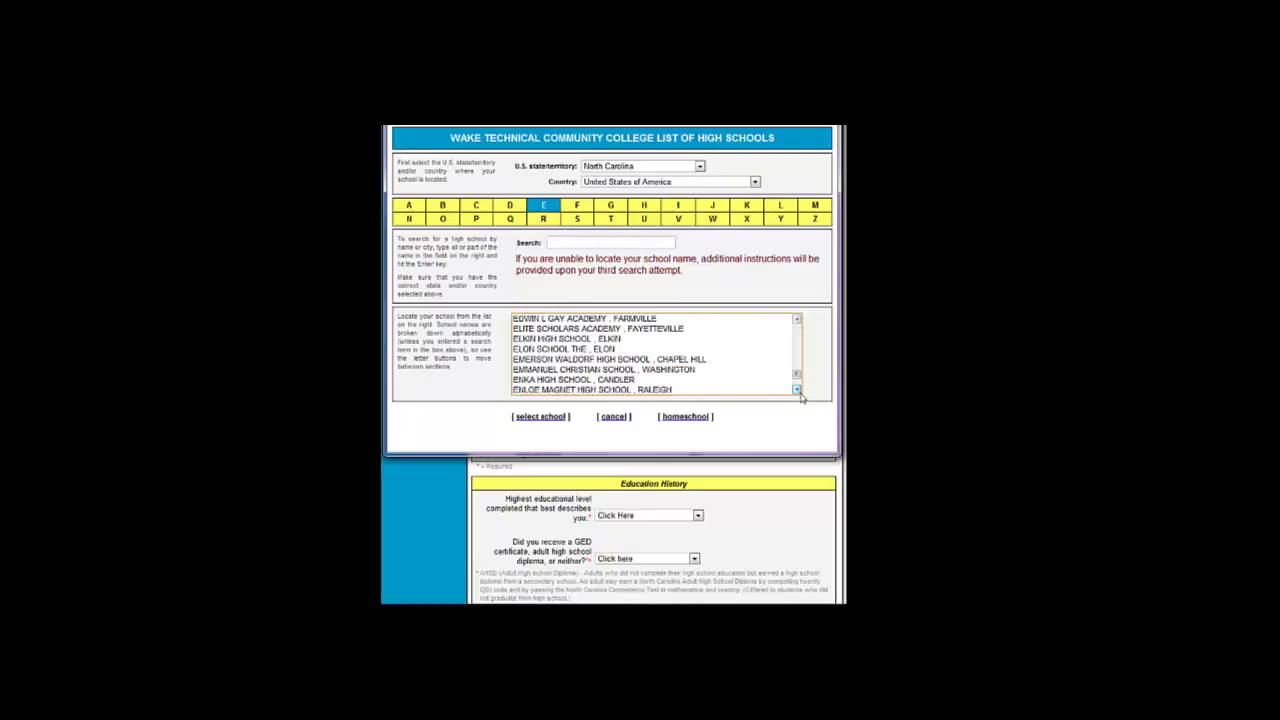
pyautogui.click(601, 390)
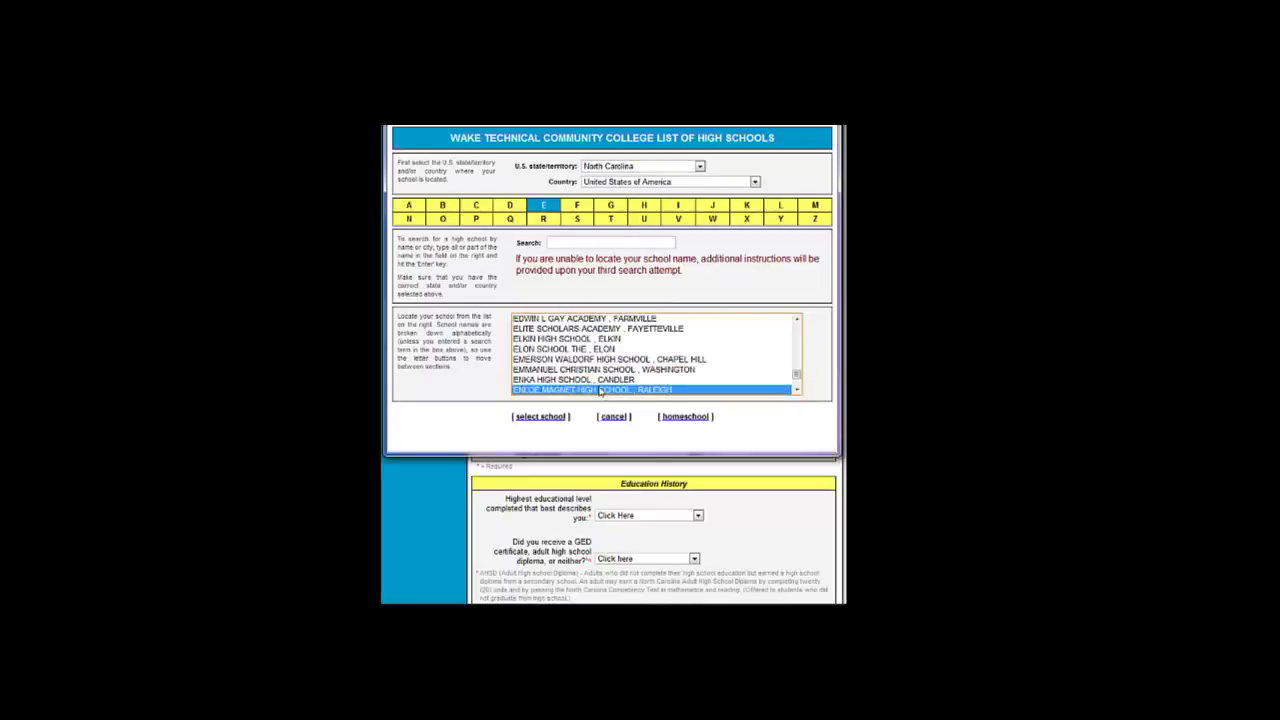
pyautogui.click(540, 417)
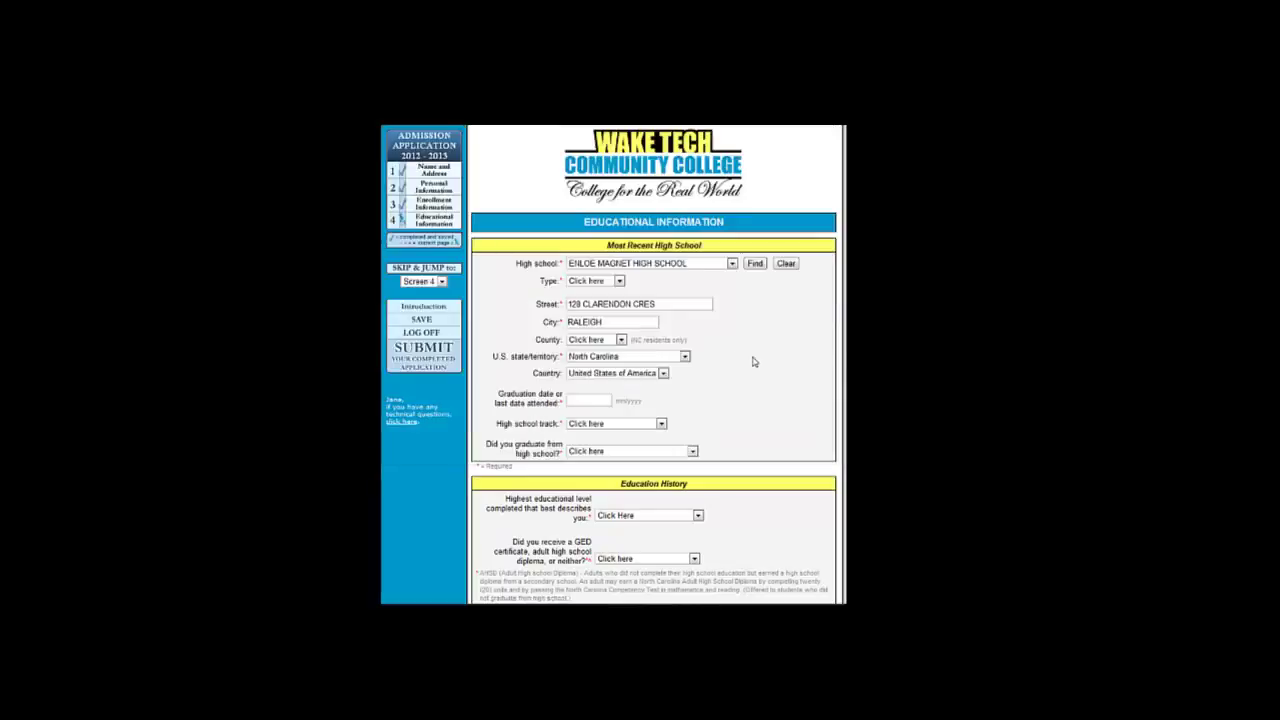
# - Set the school type to Public, county to Wake, and last attended date to 04/2006
pyautogui.click(620, 283)
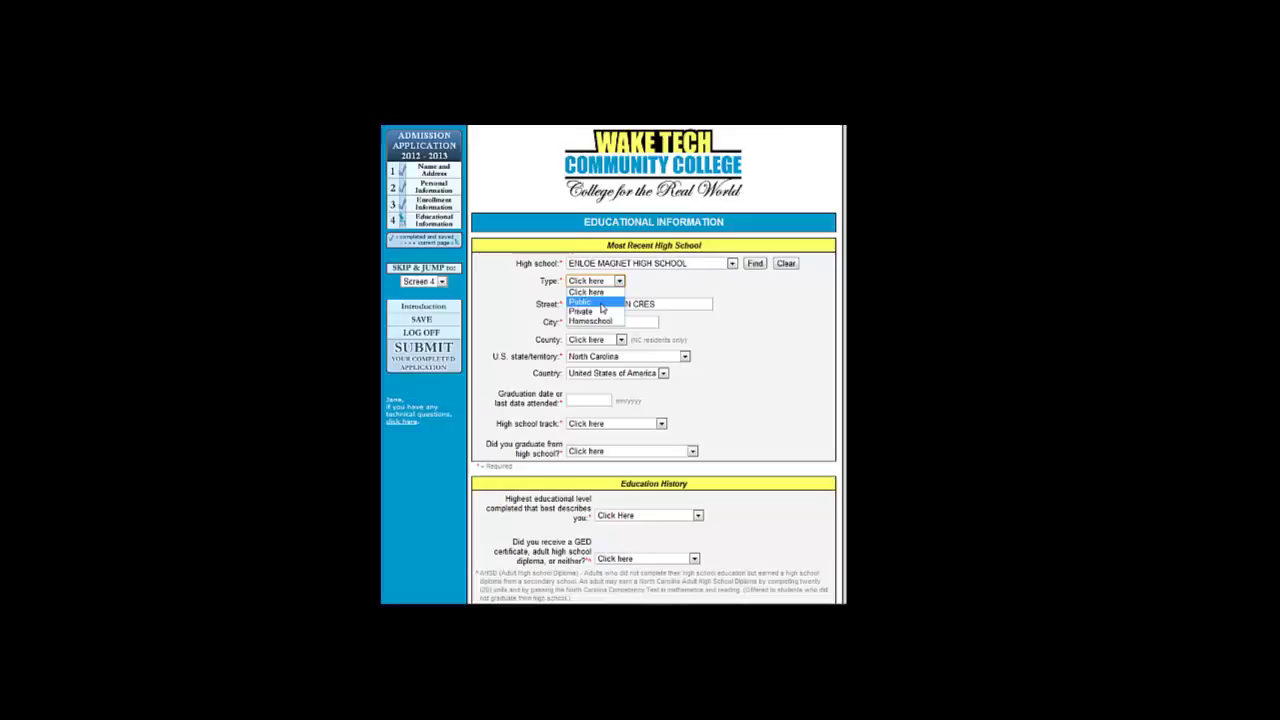
pyautogui.click(602, 303)
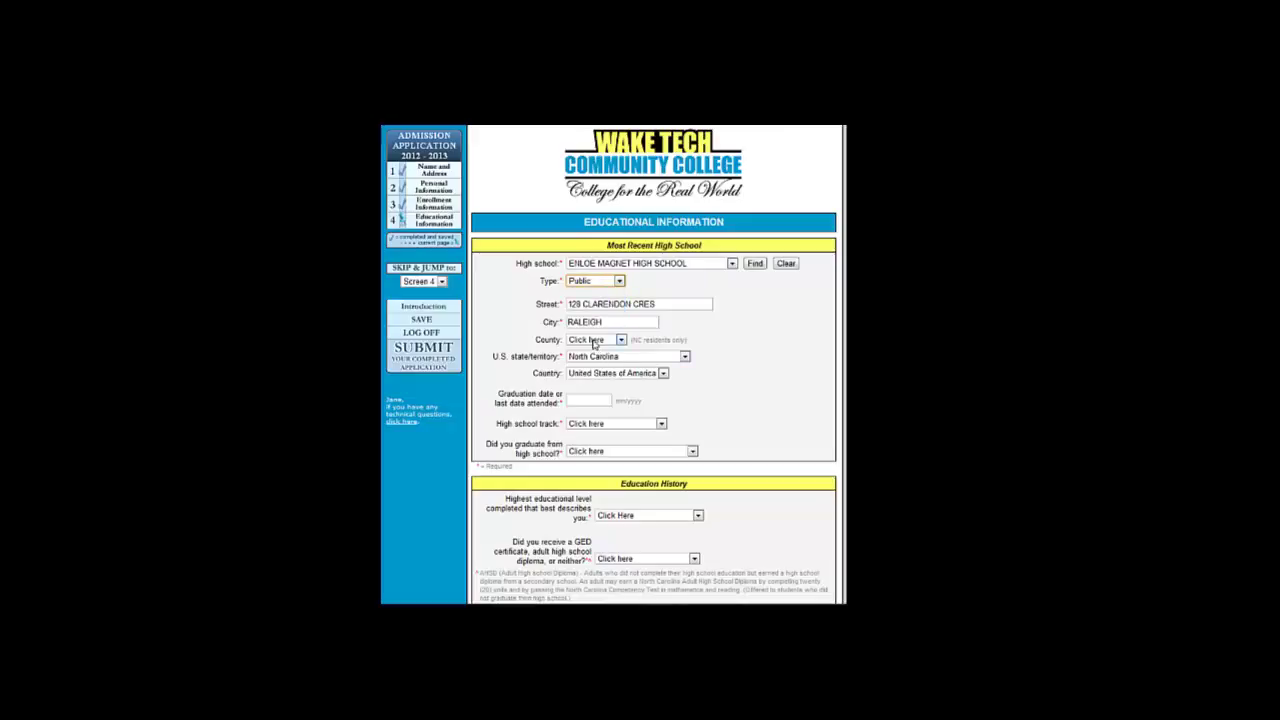
pyautogui.click(595, 341)
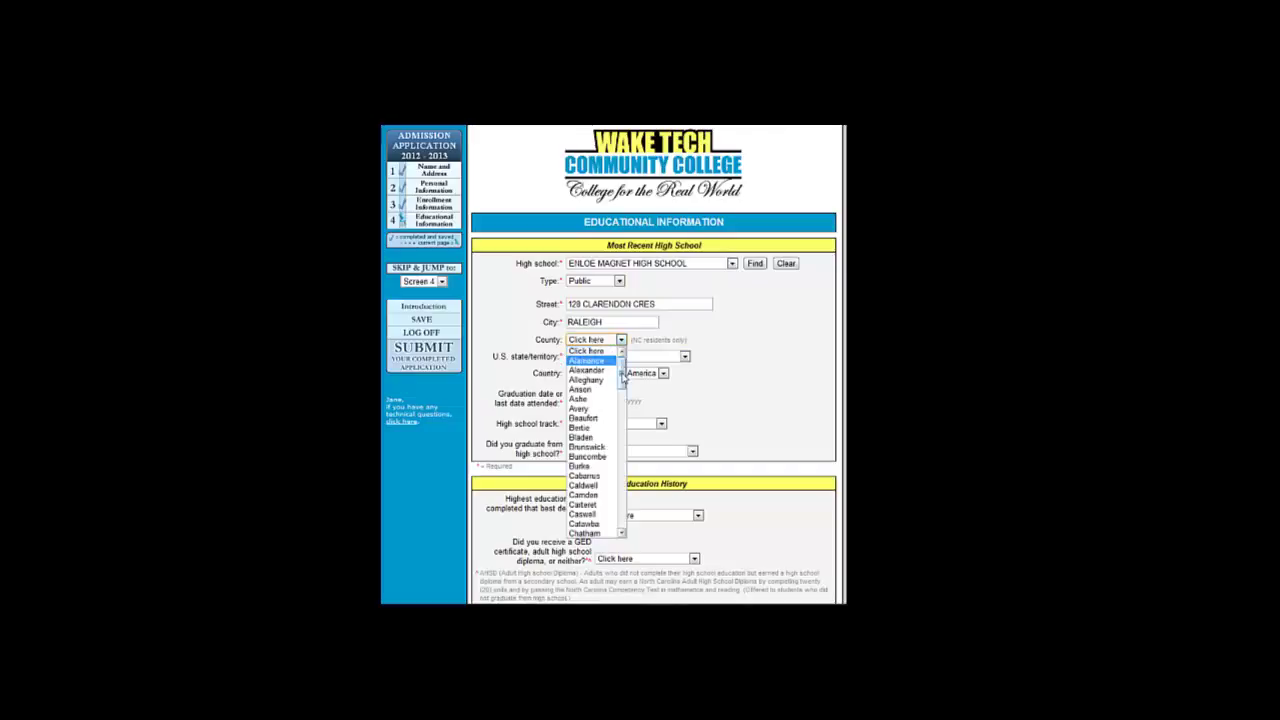
pyautogui.moveTo(621, 375); pyautogui.dragTo(620, 521)
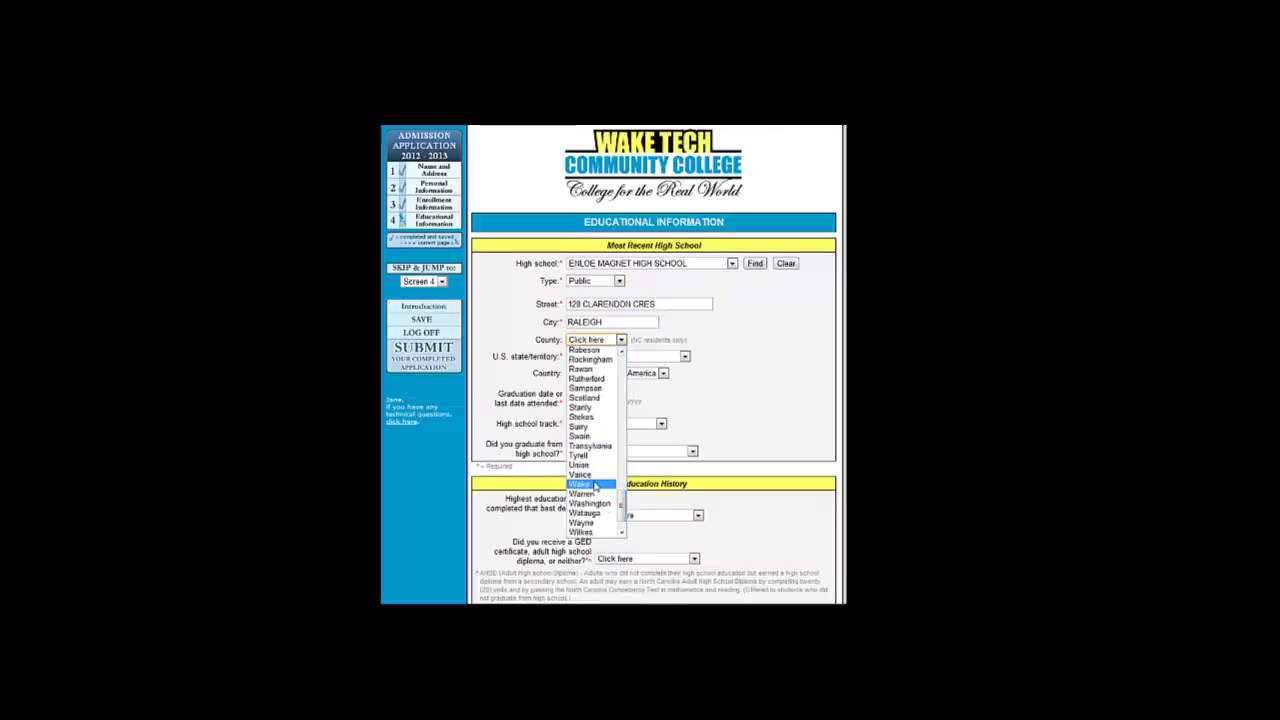
pyautogui.click(583, 485)
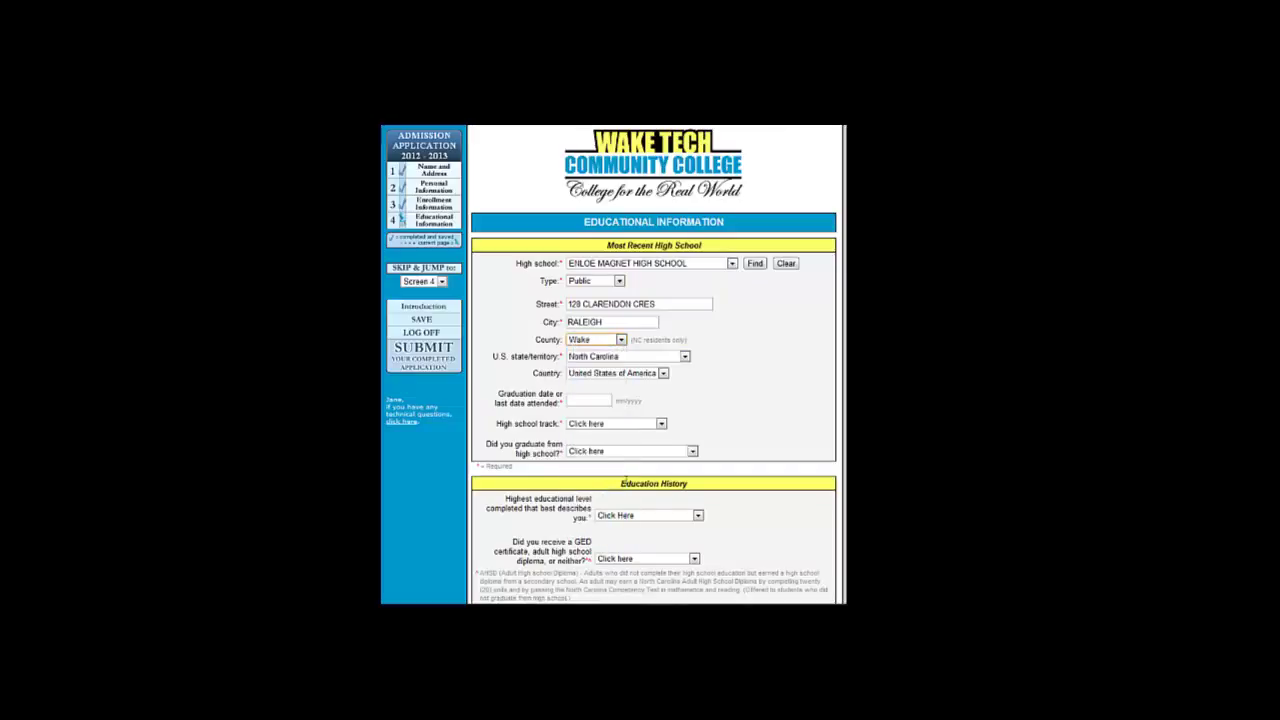
pyautogui.click(592, 400)
pyautogui.write('04/2006')
# - Set the high school track to Track unknown and status to 'Did not graduate from high school'
pyautogui.click(640, 424)
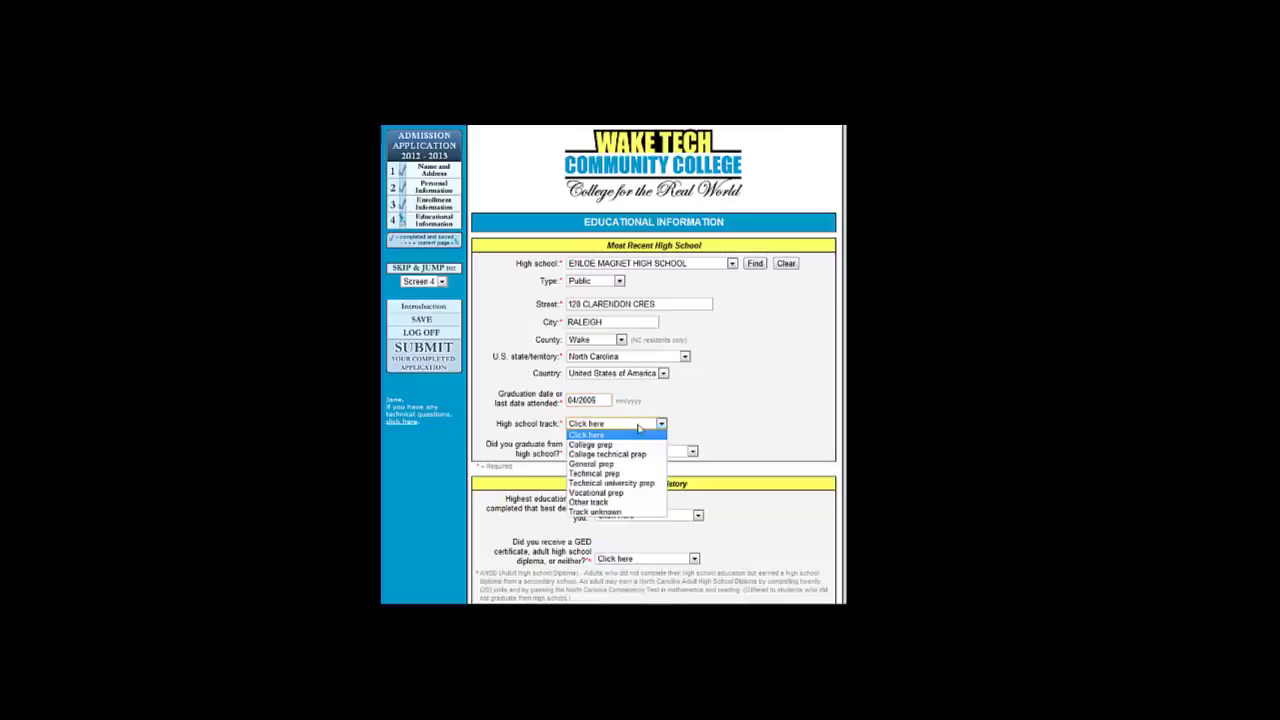
pyautogui.click(629, 445)
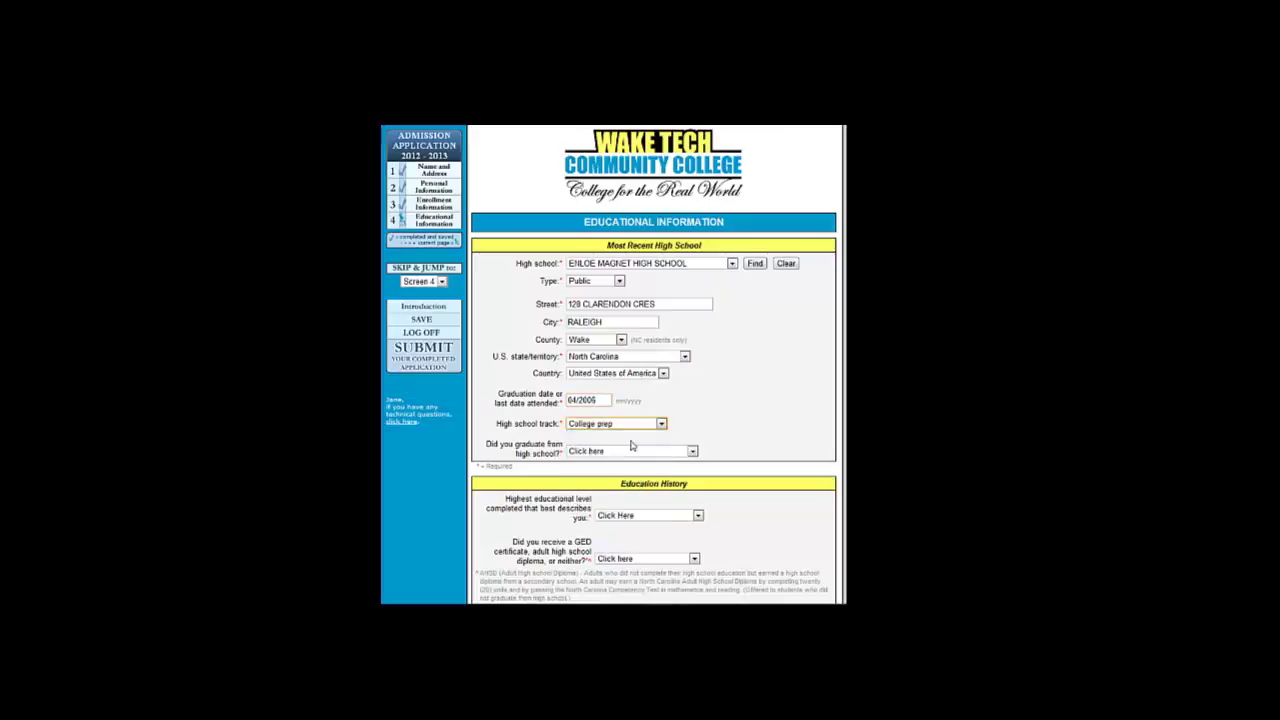
pyautogui.click(605, 425)
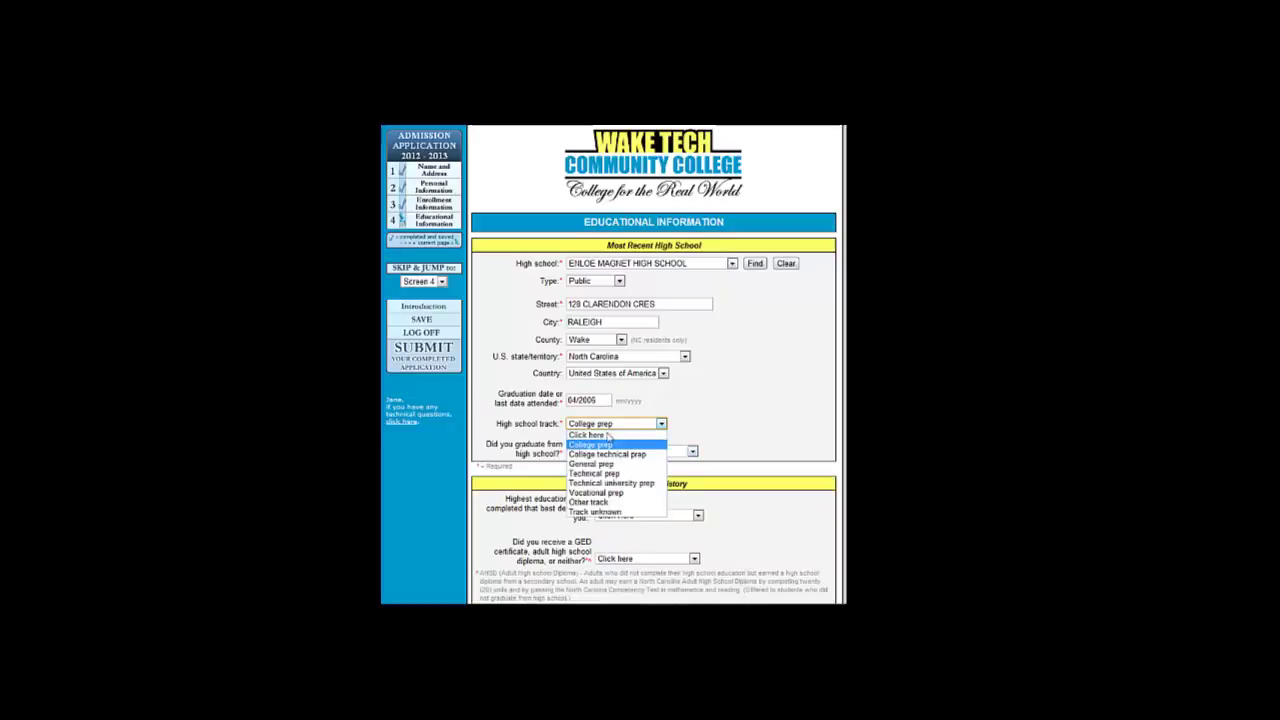
pyautogui.click(629, 513)
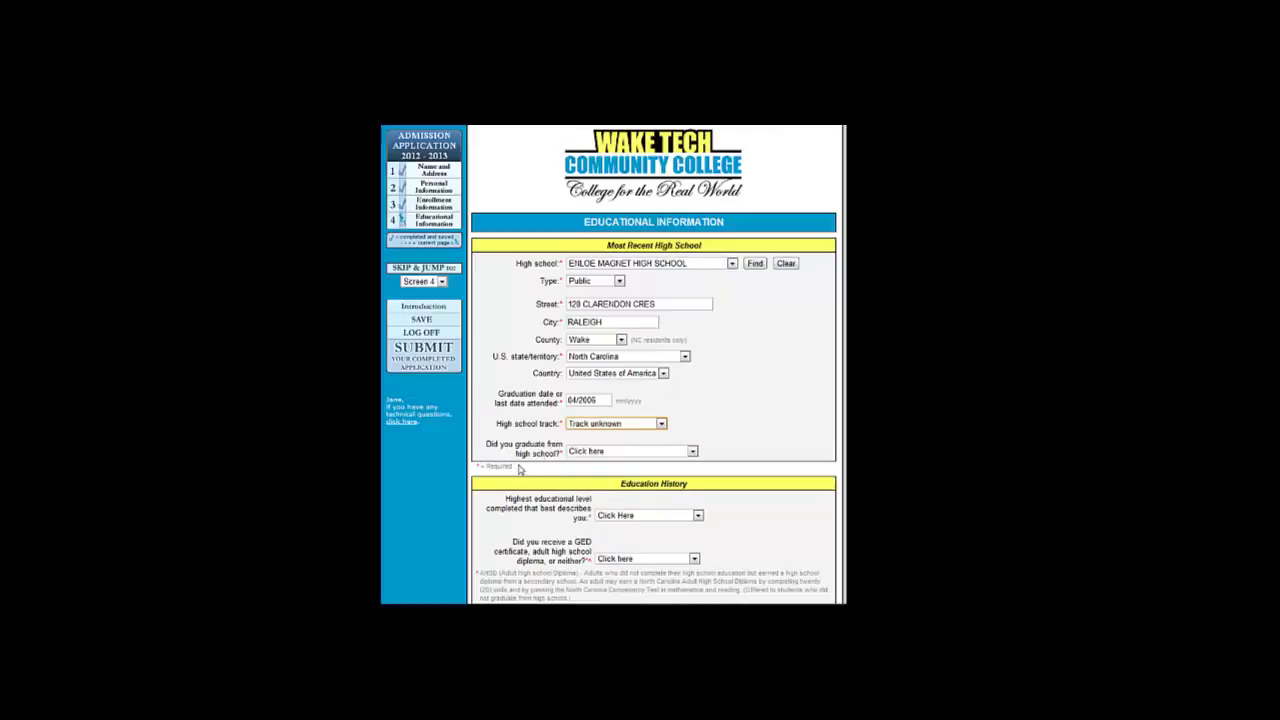
pyautogui.click(622, 451)
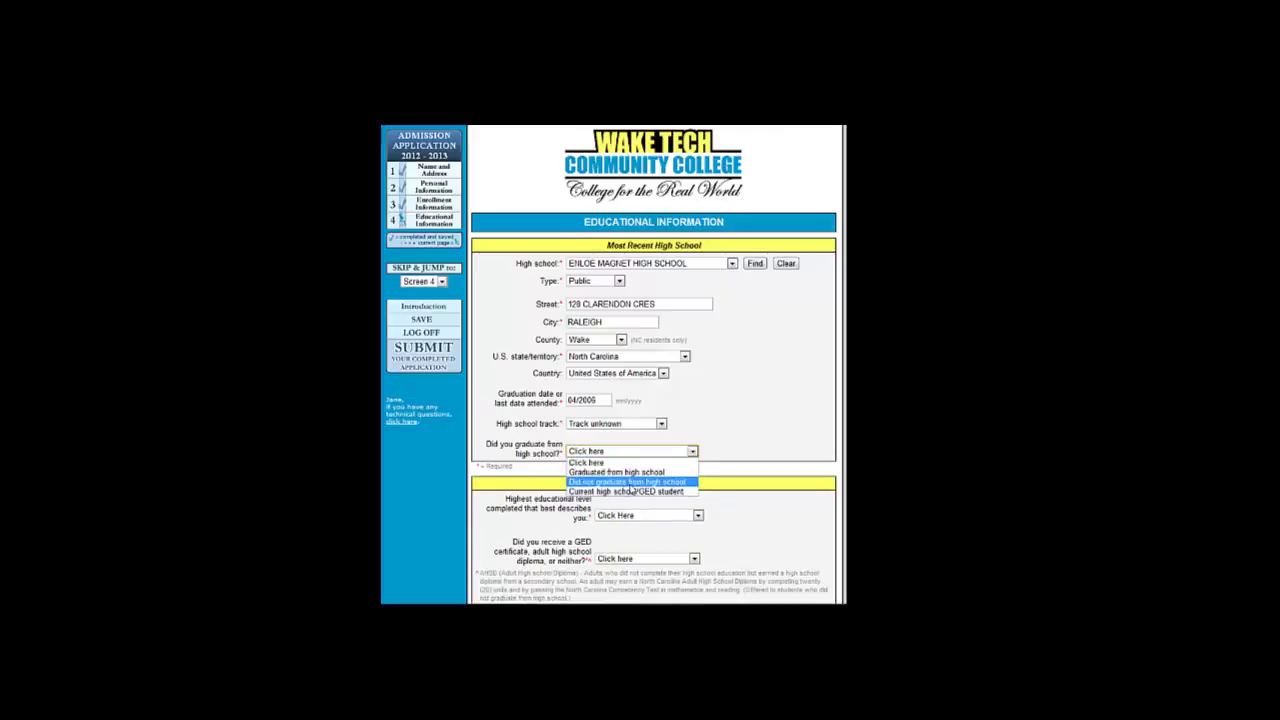
pyautogui.click(630, 482)
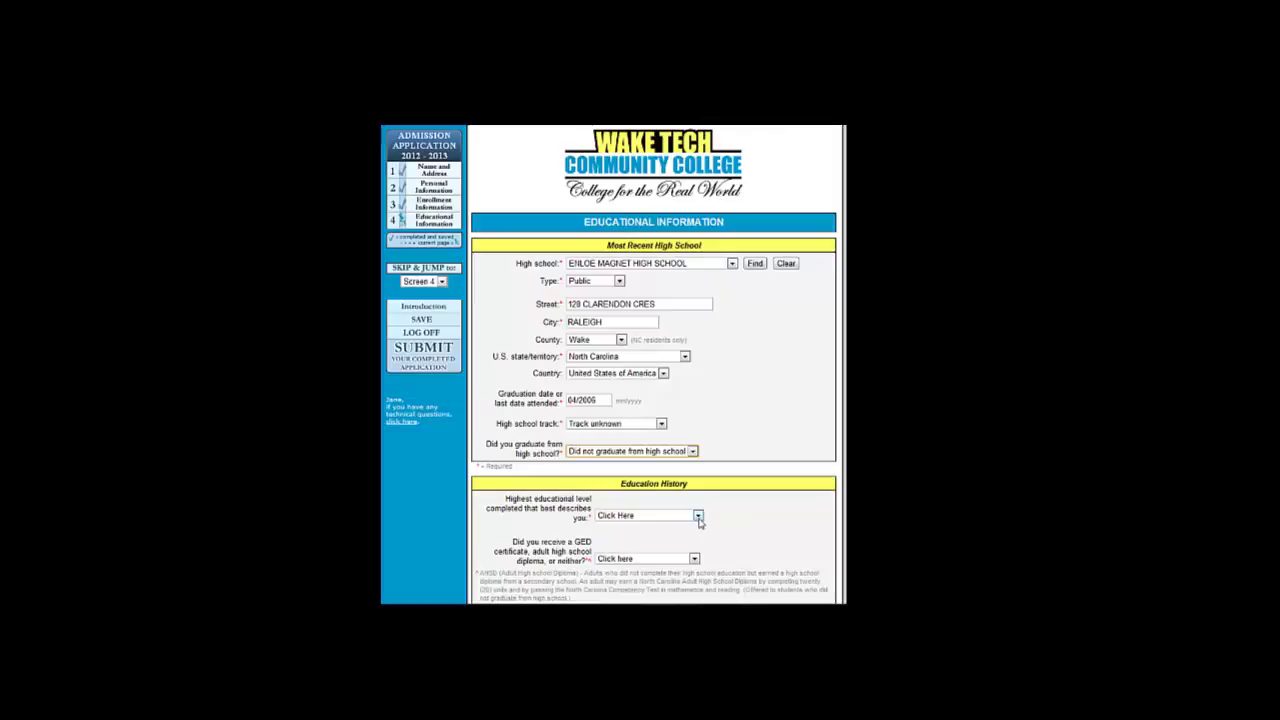
# - Set highest educational level to 11th Grade and answer GED to the diploma question
pyautogui.click(698, 516)
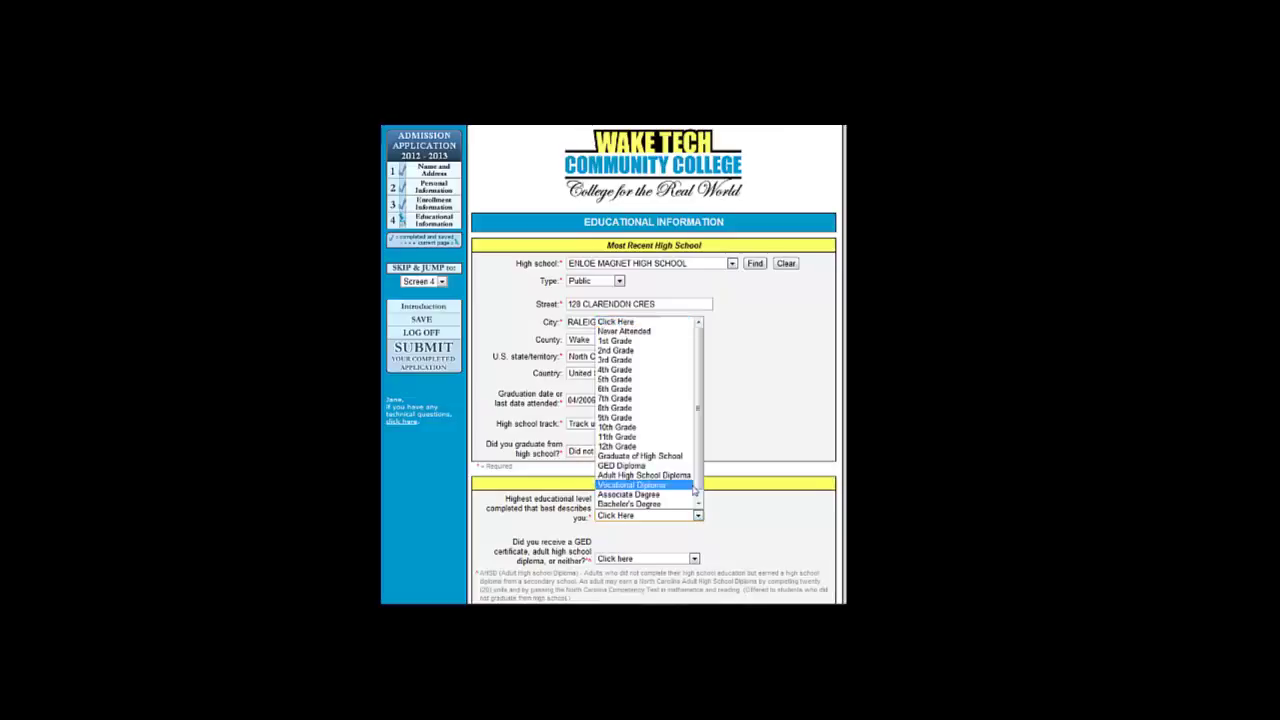
pyautogui.click(680, 440)
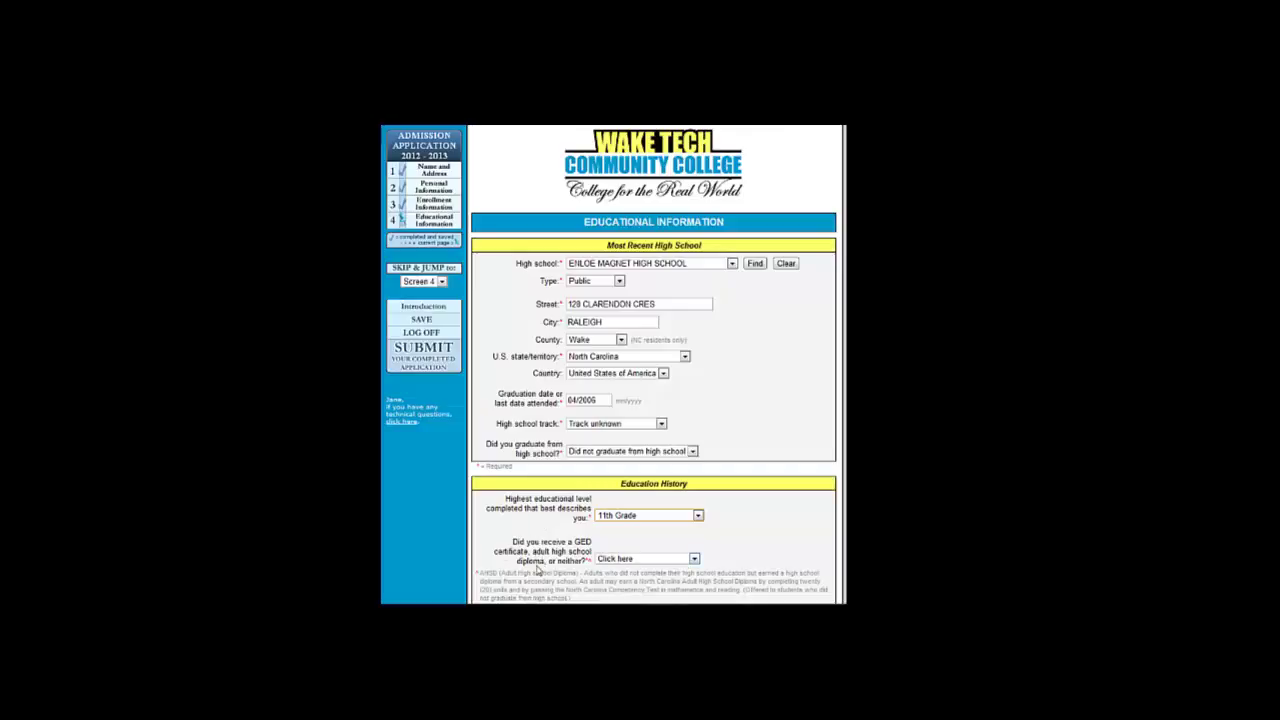
pyautogui.click(680, 559)
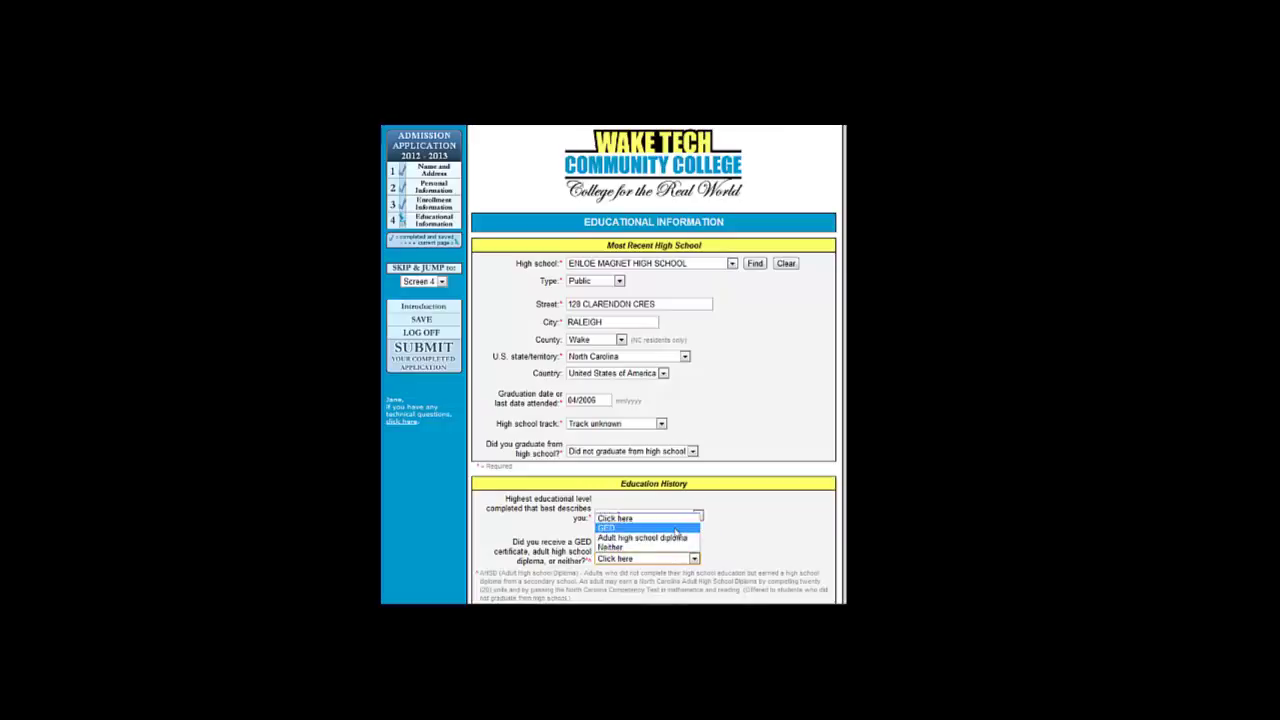
pyautogui.click(676, 531)
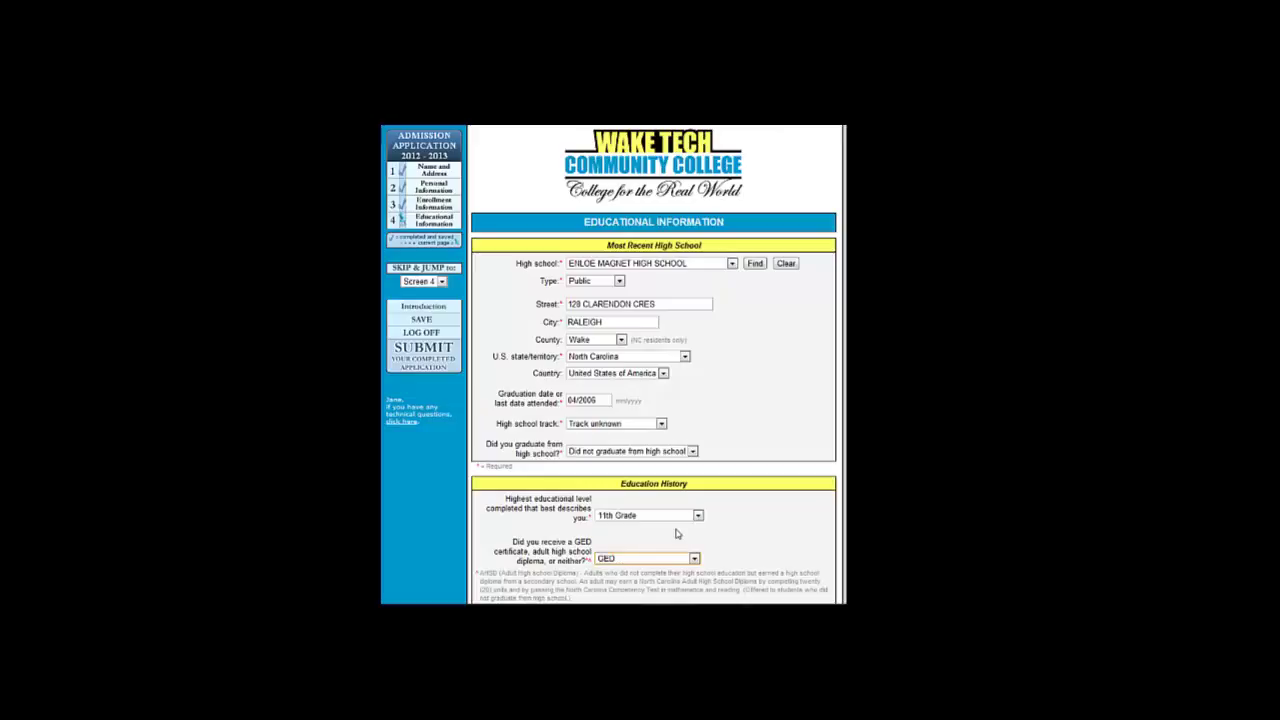
pyautogui.scroll(-1, 806, 579)
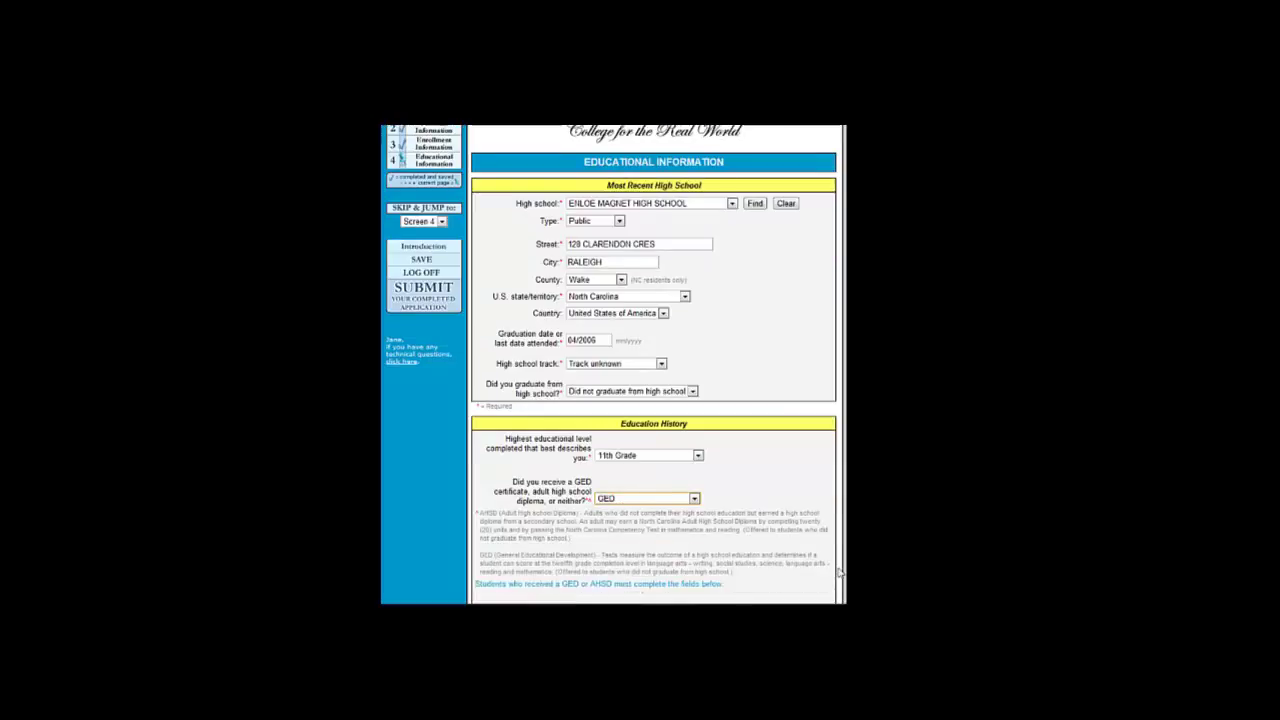
pyautogui.scroll(-3, 820, 578)
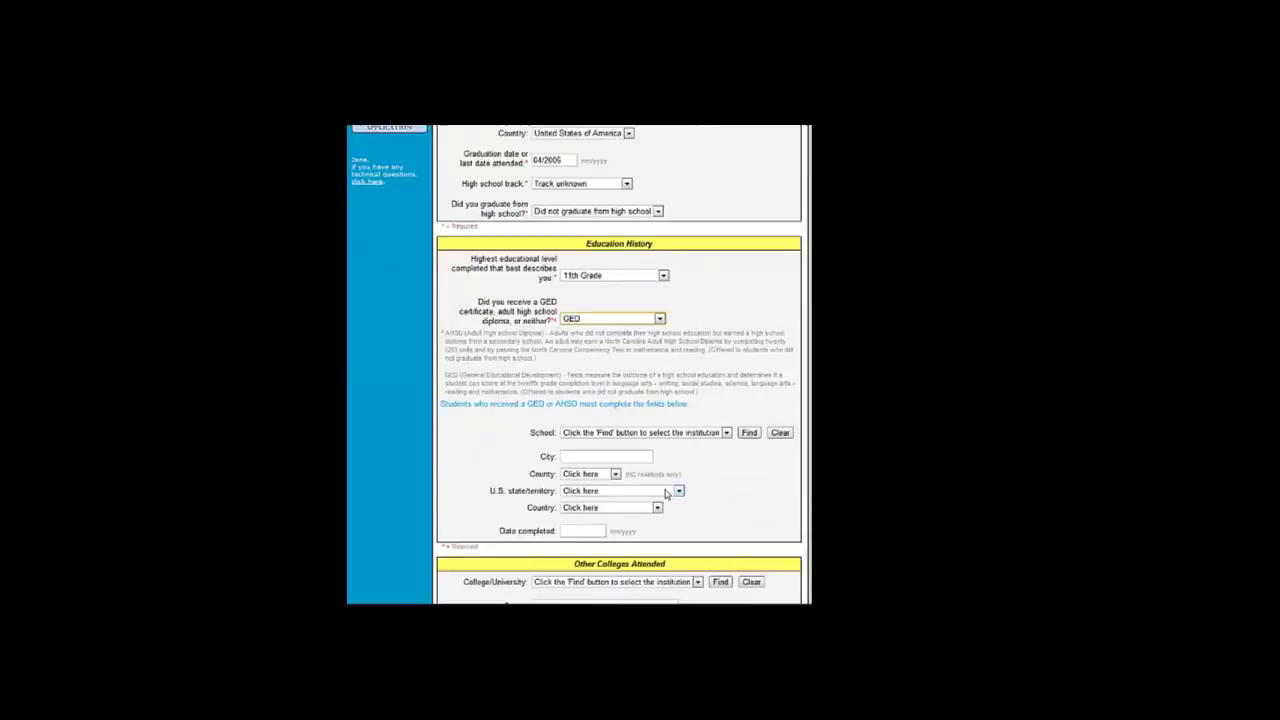
pyautogui.scroll(-1, 706, 492)
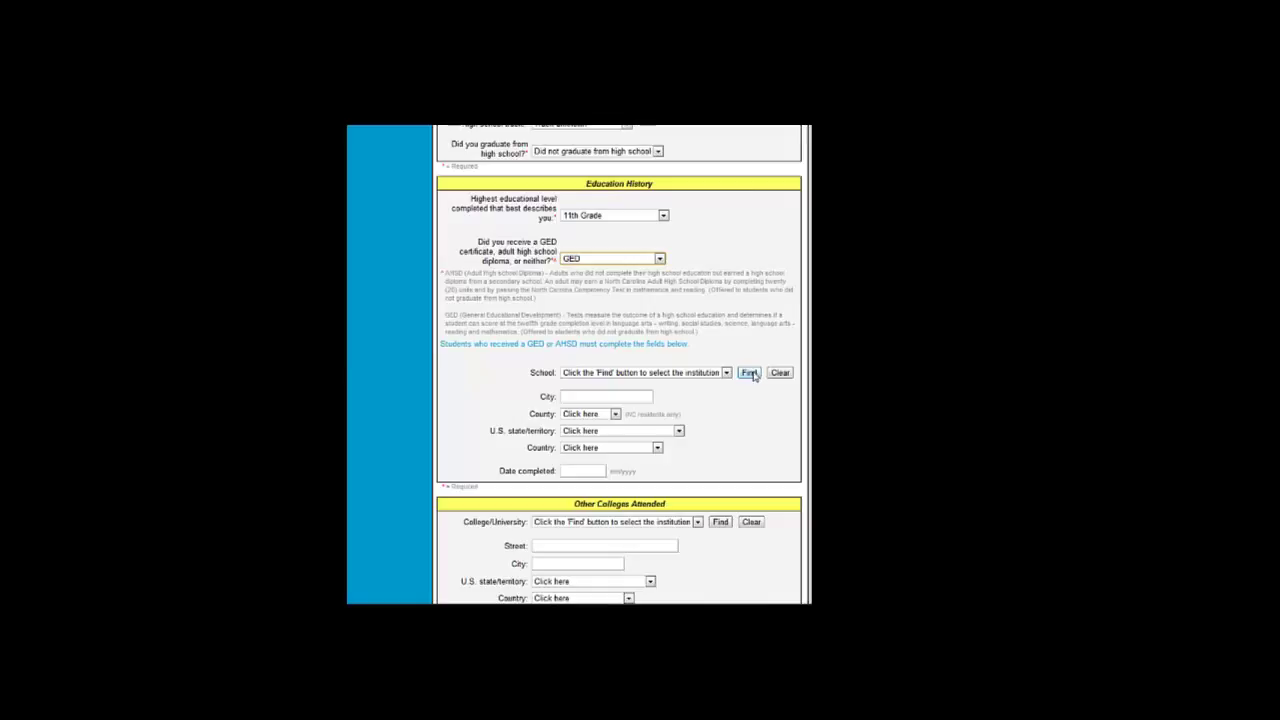
# - Choose WAKE TECHNICAL CMTY COLLEGE, RALEIGH from North Carolina schools under W as the GED school
pyautogui.click(750, 373)
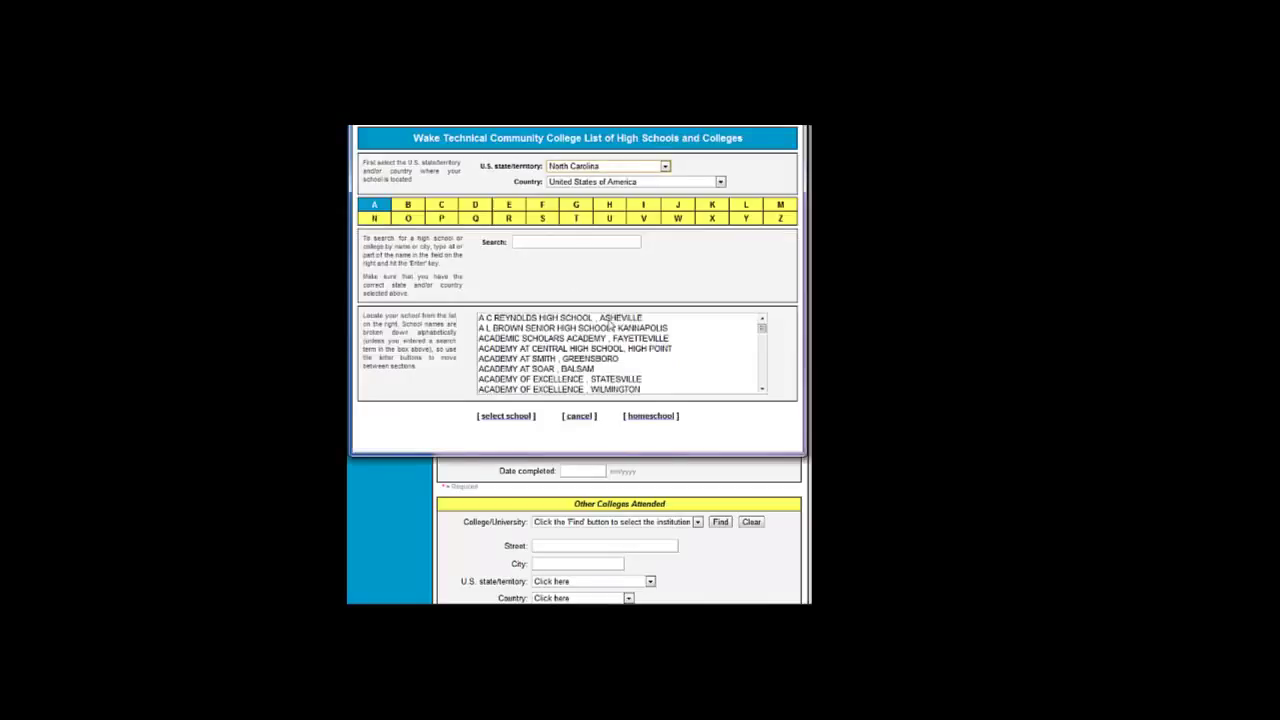
pyautogui.click(583, 168)
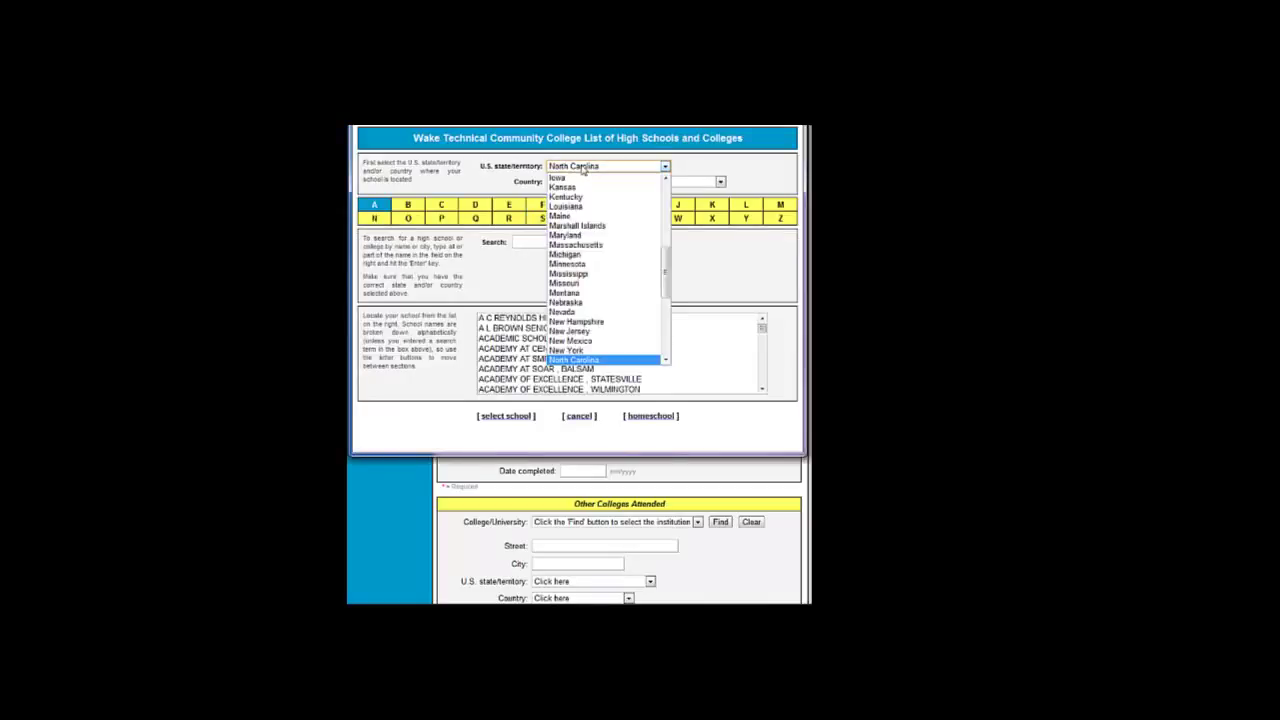
pyautogui.click(583, 168)
pyautogui.scroll(-1, 763, 340)
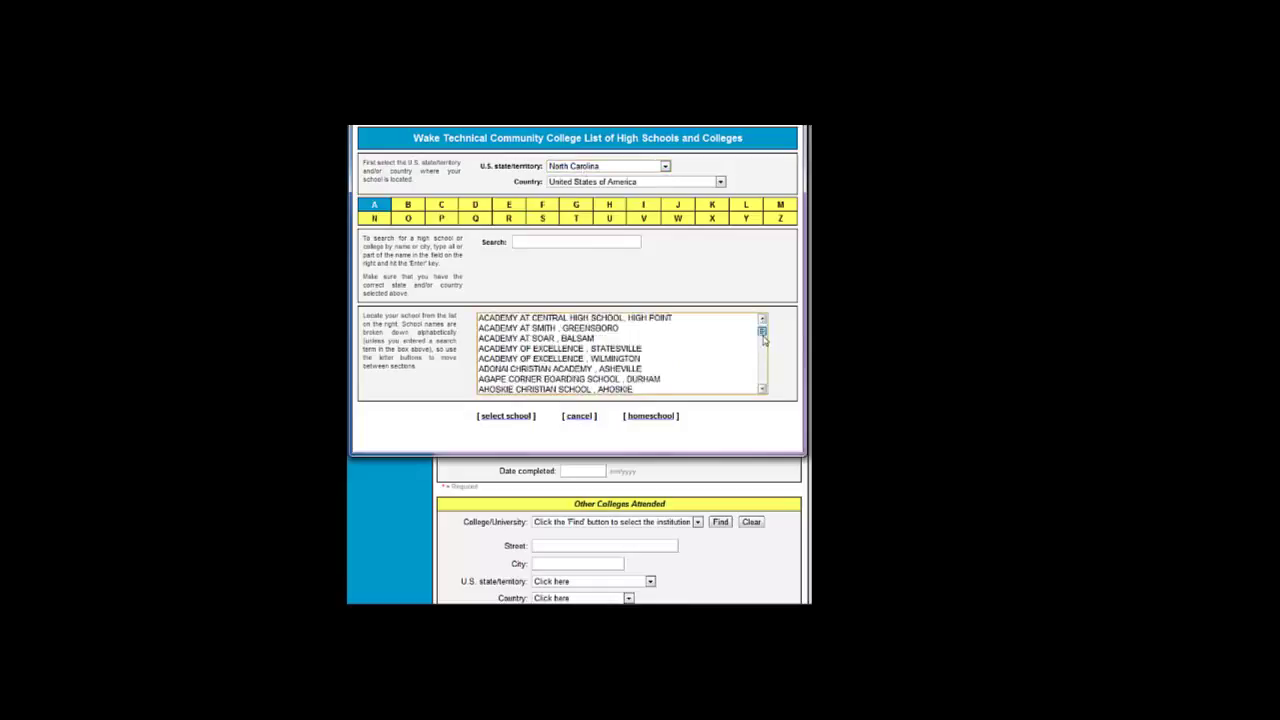
pyautogui.moveTo(763, 340); pyautogui.dragTo(763, 364)
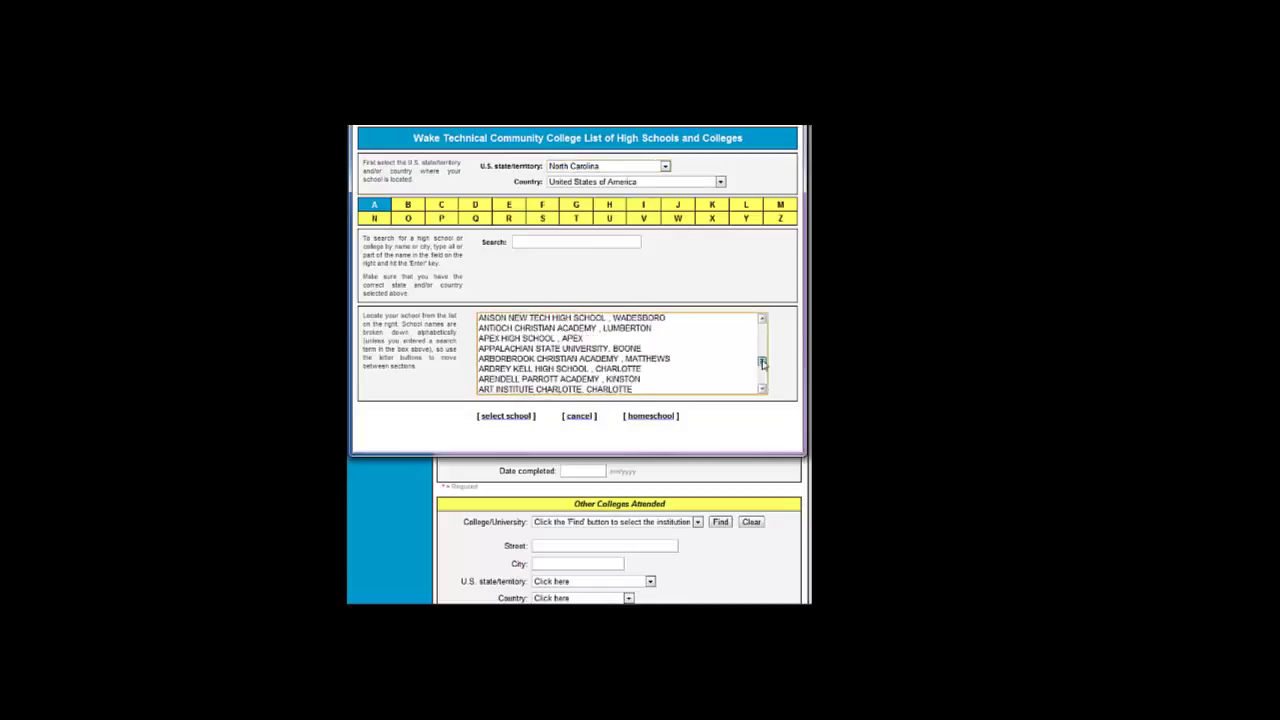
pyautogui.click(678, 219)
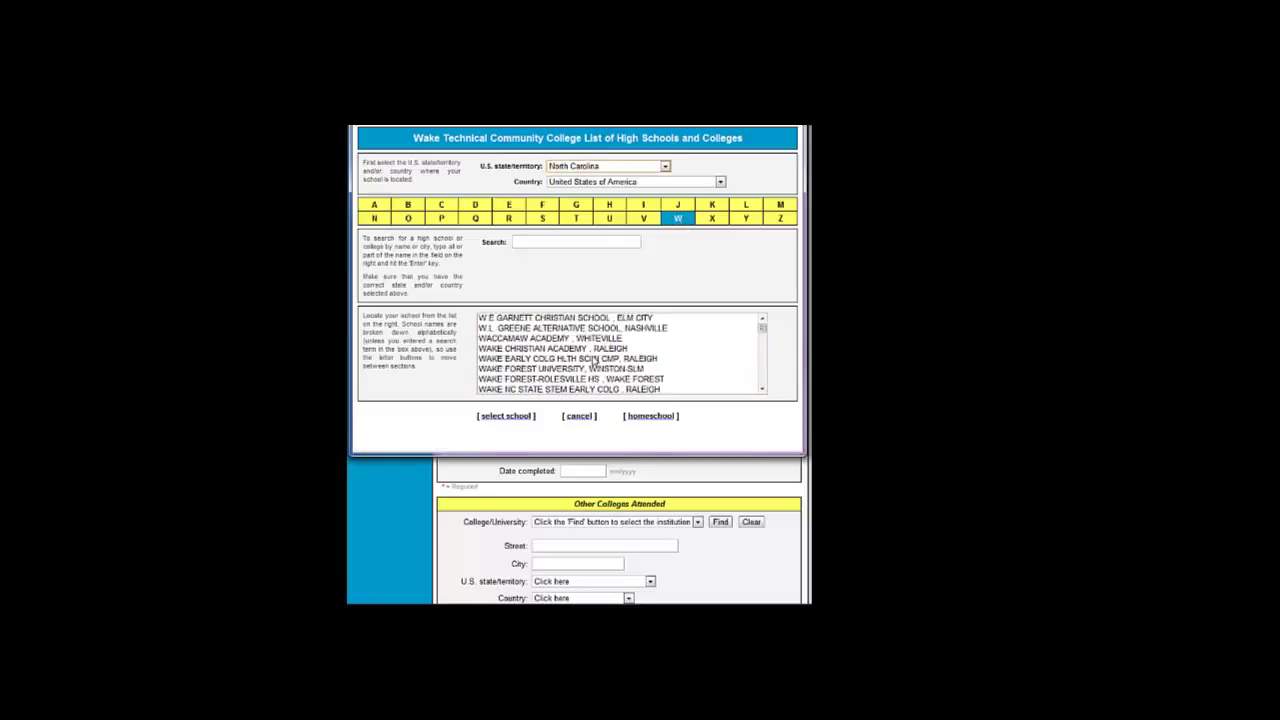
pyautogui.doubleClick(762, 389)
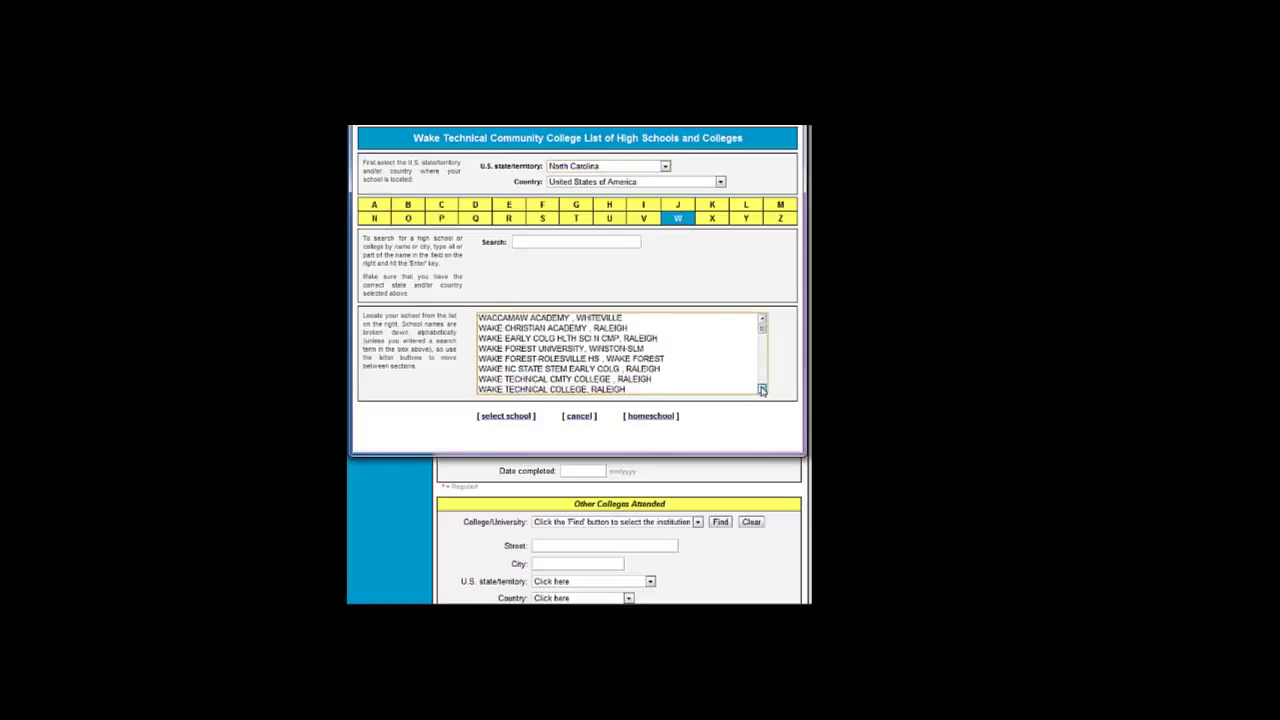
pyautogui.click(527, 368)
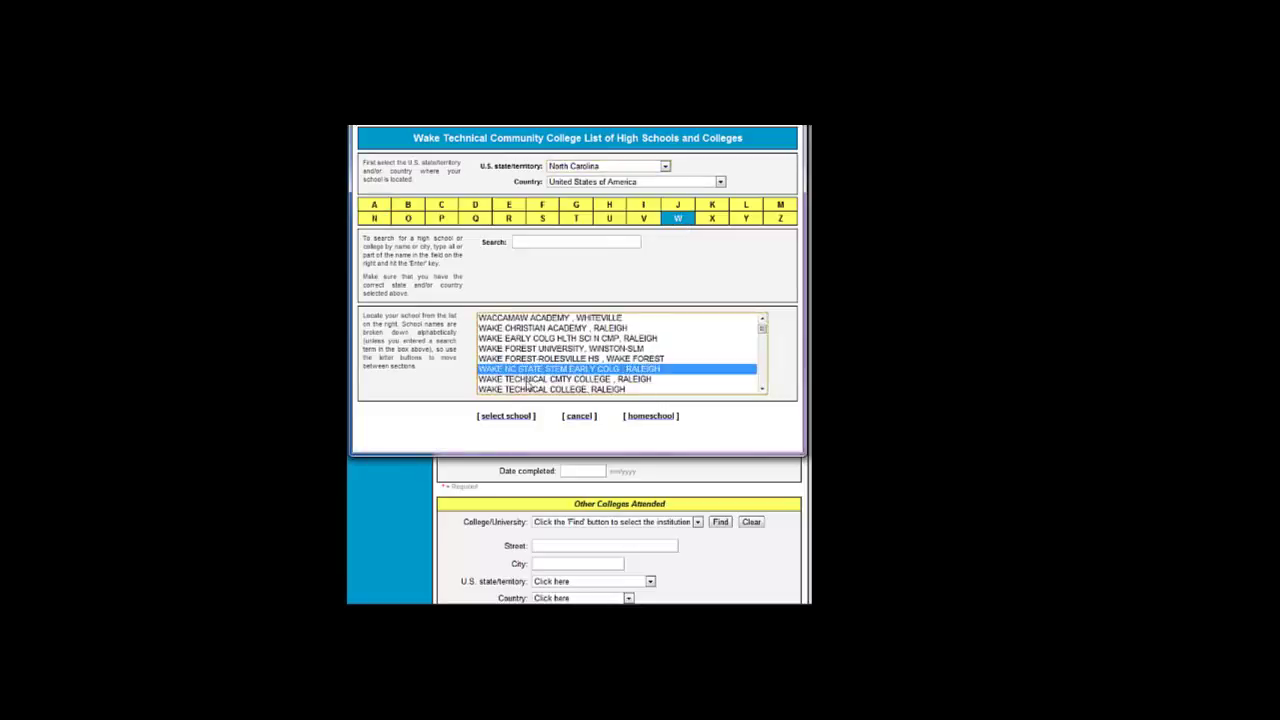
pyautogui.click(529, 380)
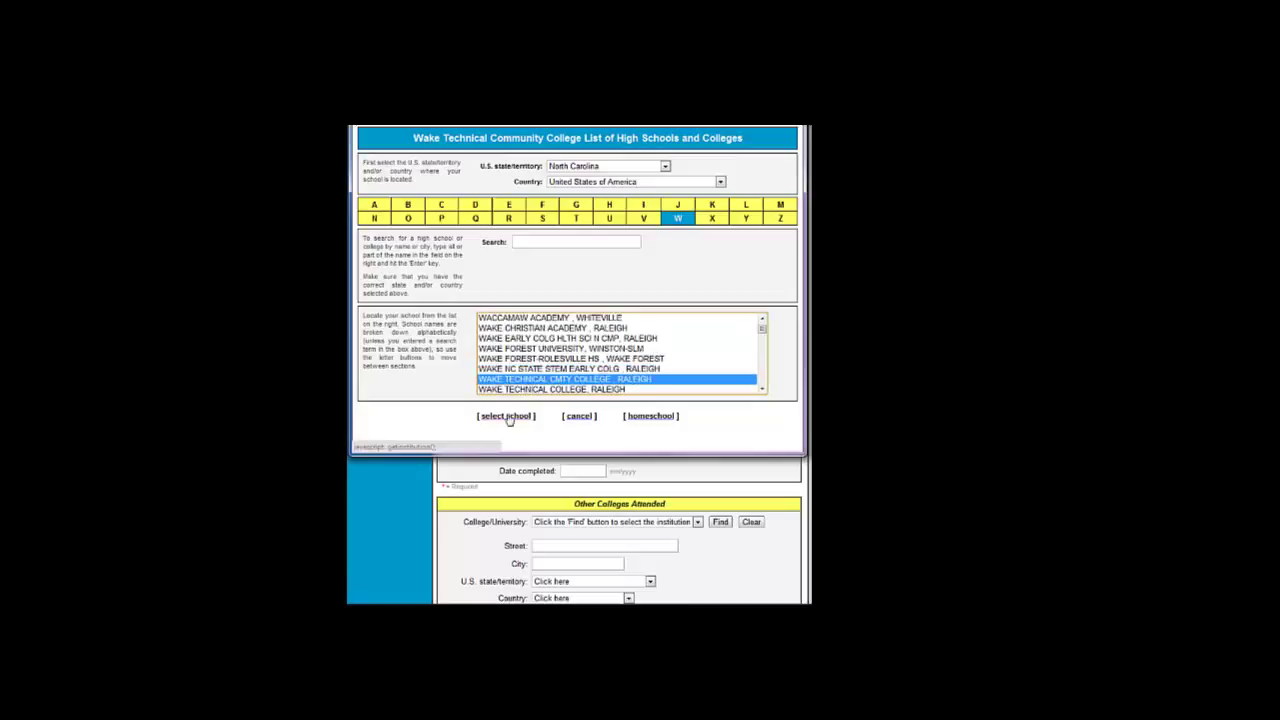
pyautogui.click(509, 417)
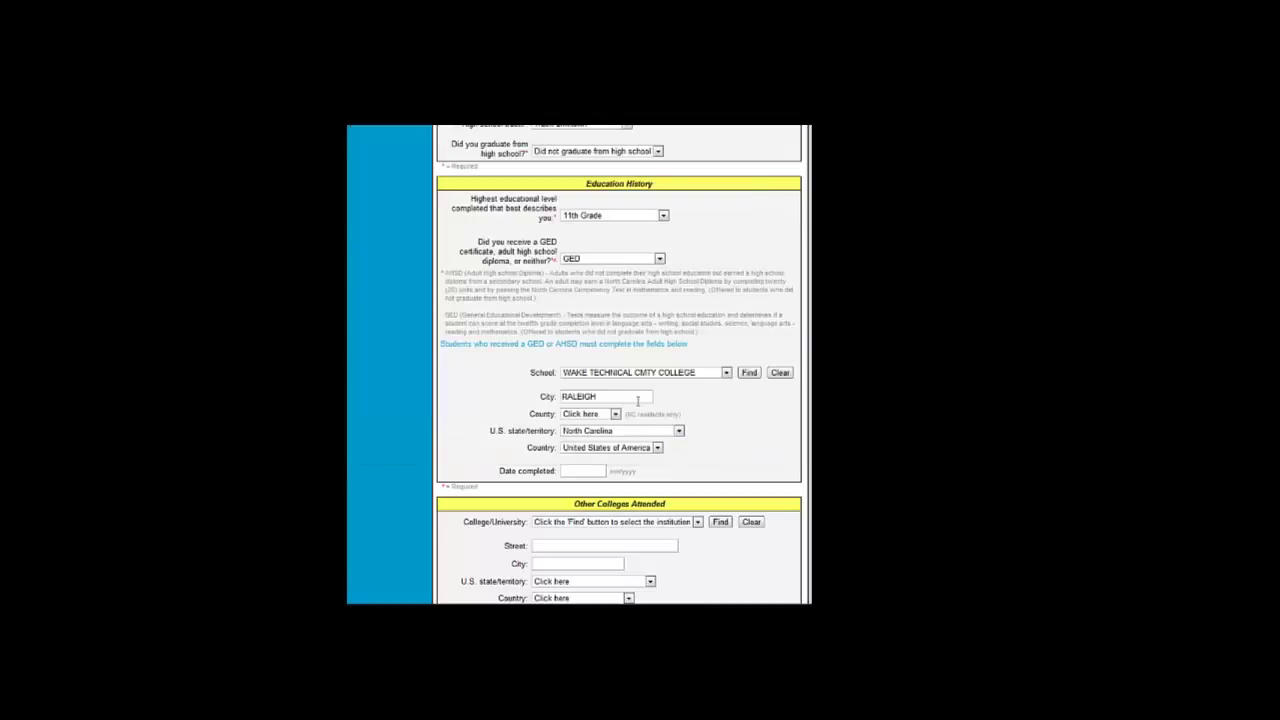
# - Set the GED school county to Wake and enter completion date 06/2010
pyautogui.click(615, 414)
pyautogui.scroll(-20, 616, 408)
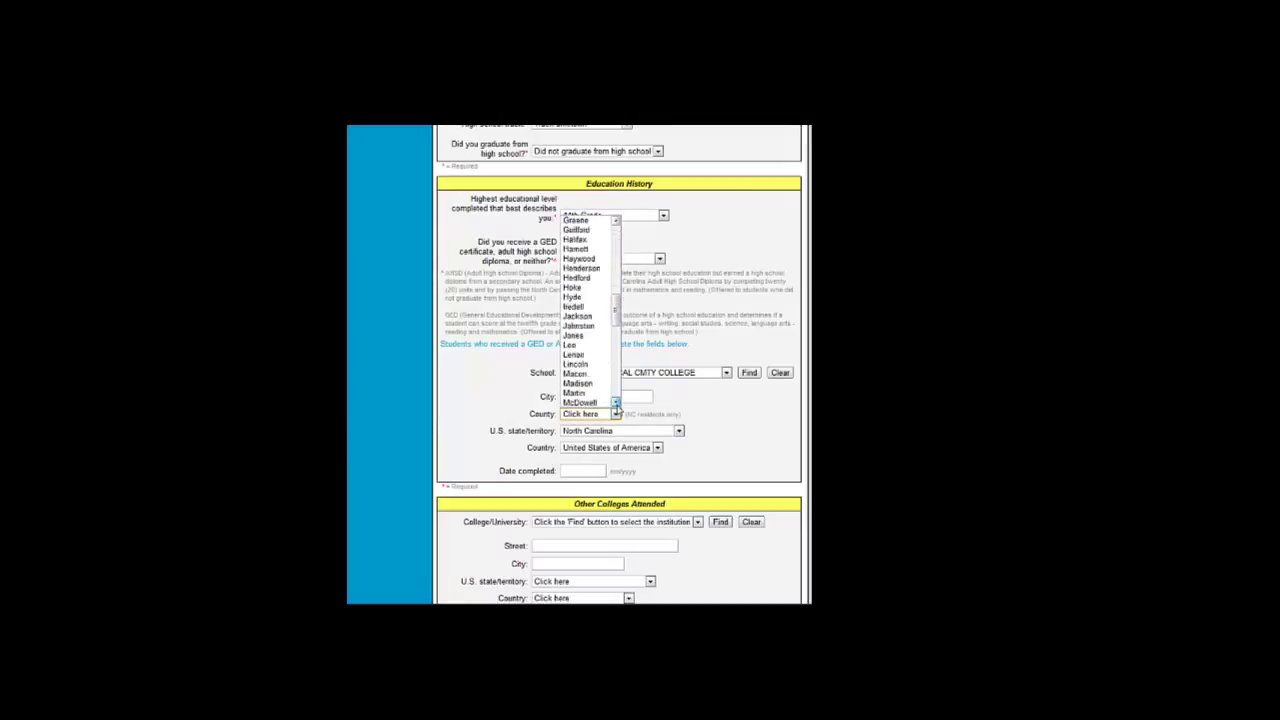
pyautogui.scroll(-5, 616, 408)
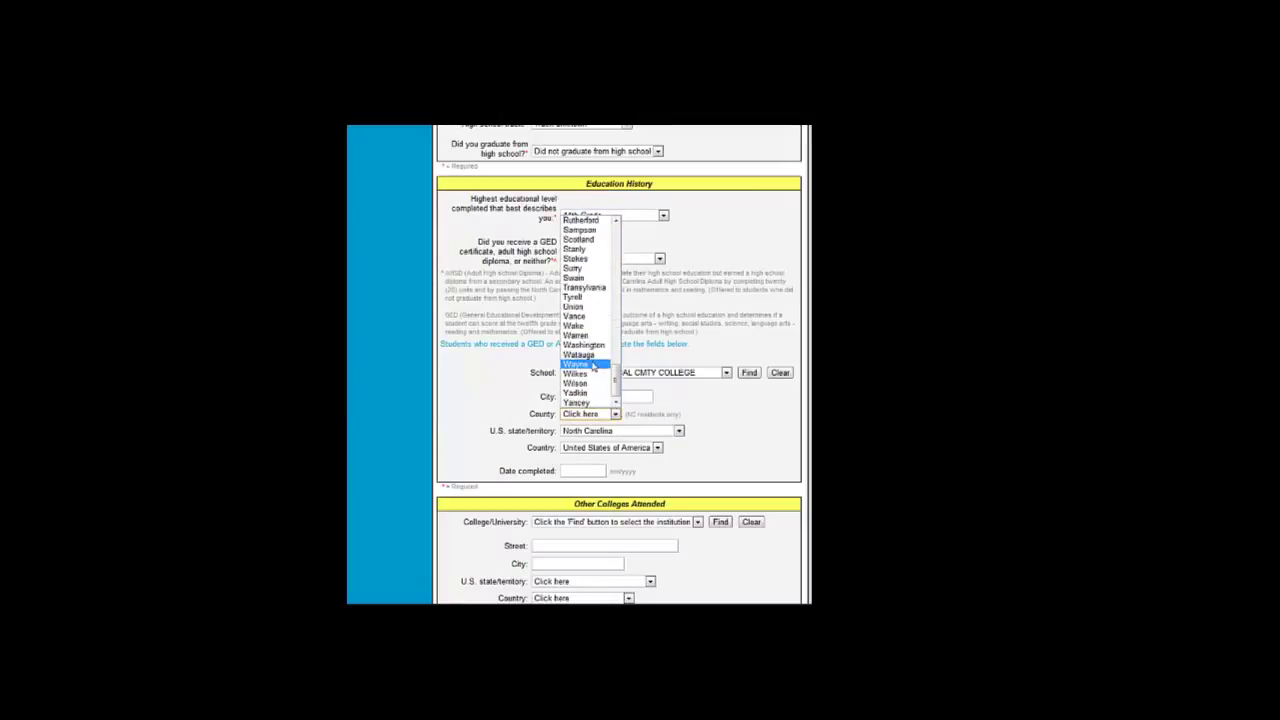
pyautogui.click(580, 331)
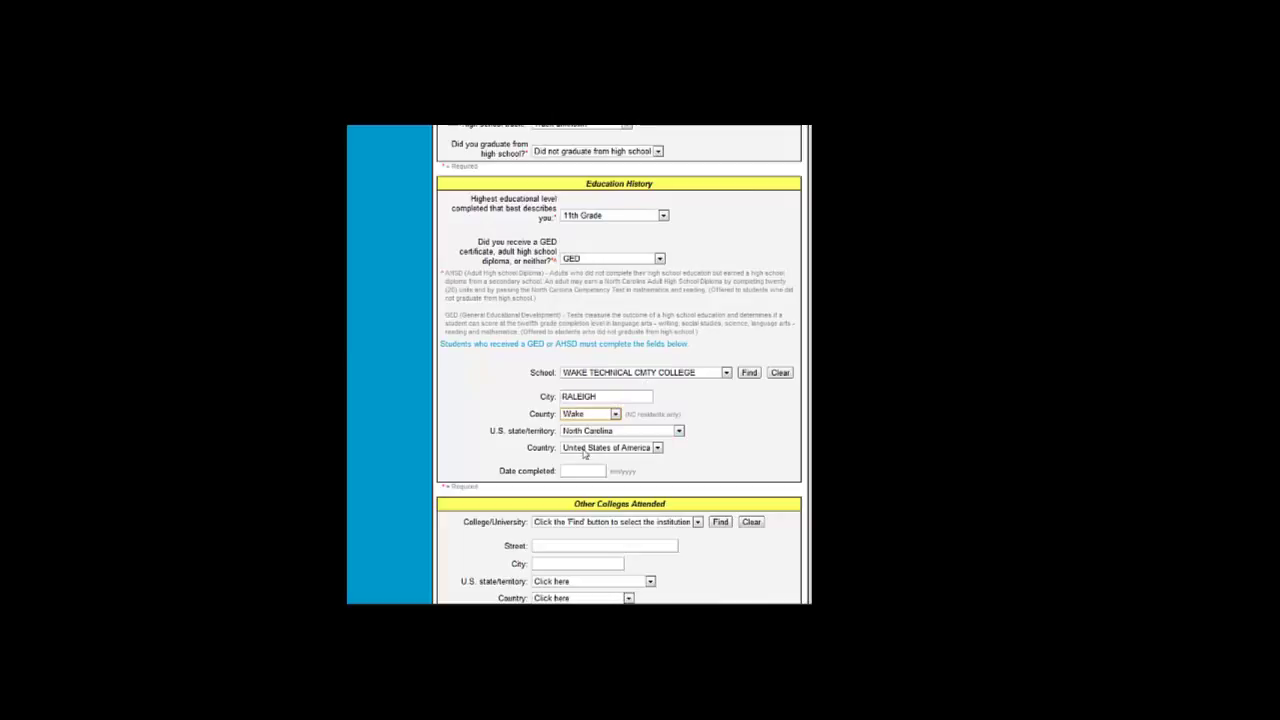
pyautogui.click(585, 470)
pyautogui.write('86')
pyautogui.write('/')
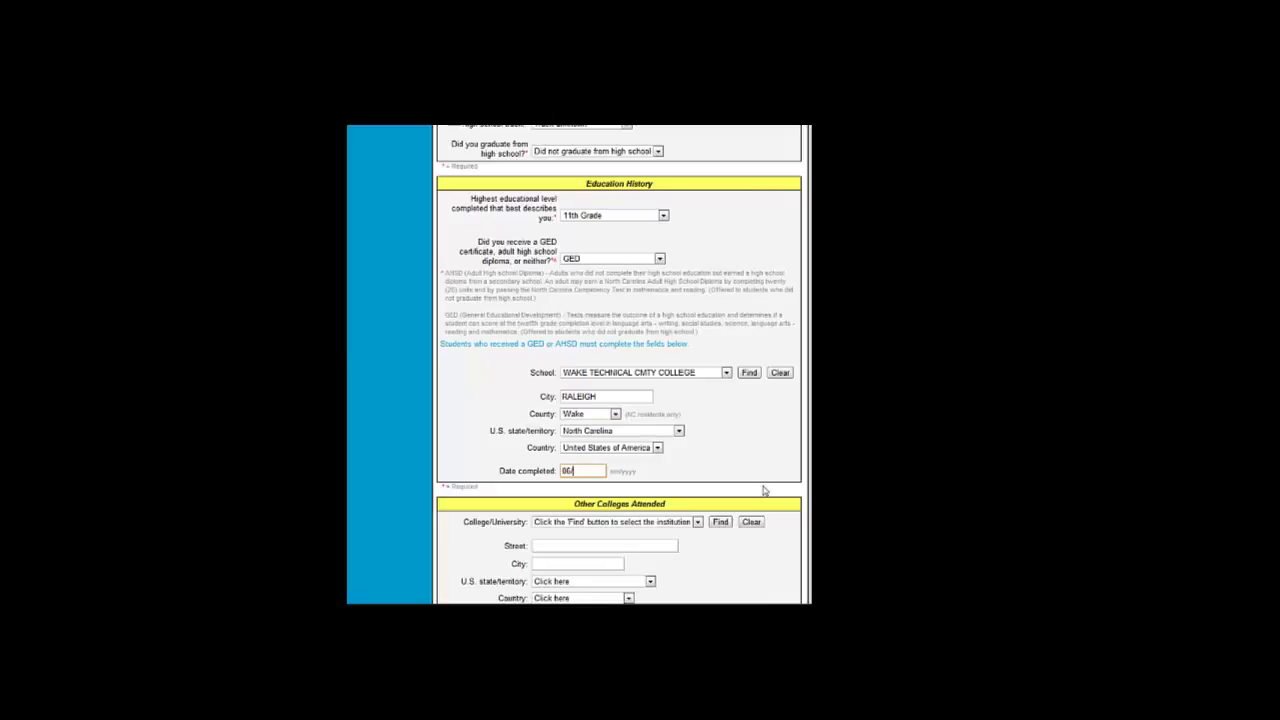
pyautogui.write('2010')
# - Submit the completed application from the bottom of the page
pyautogui.scroll(-3, 632, 489)
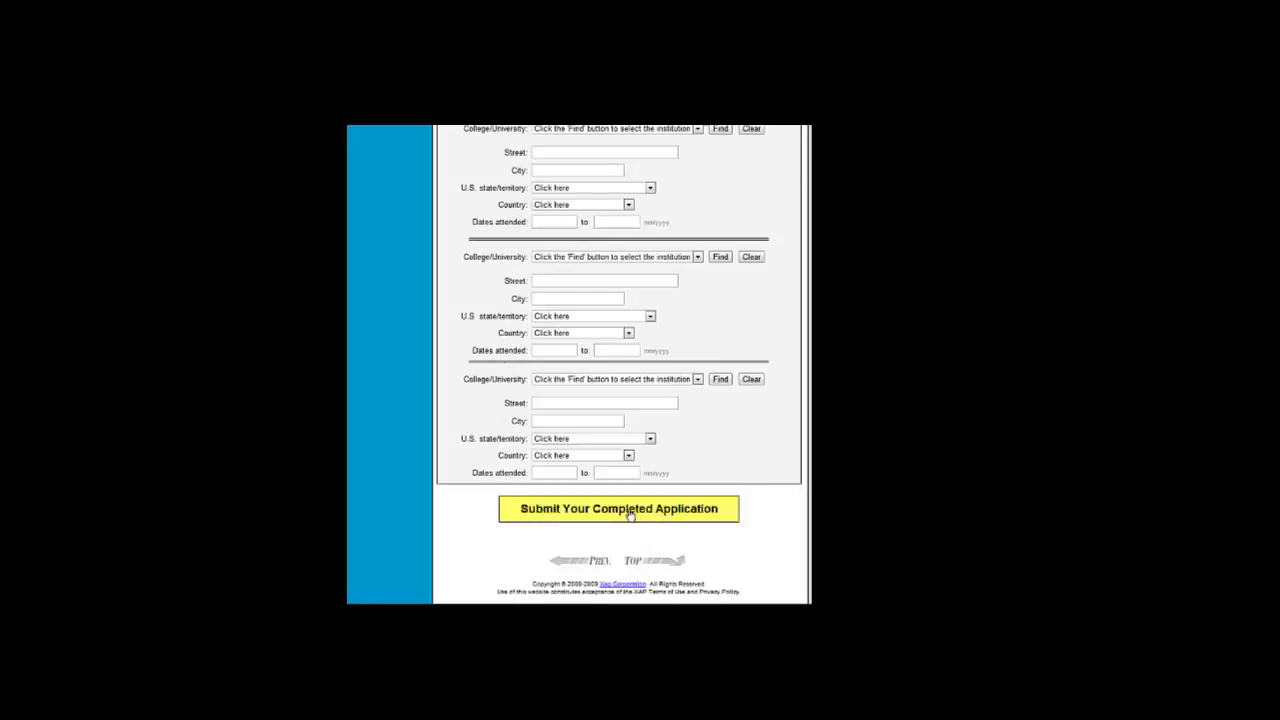
pyautogui.click(630, 512)
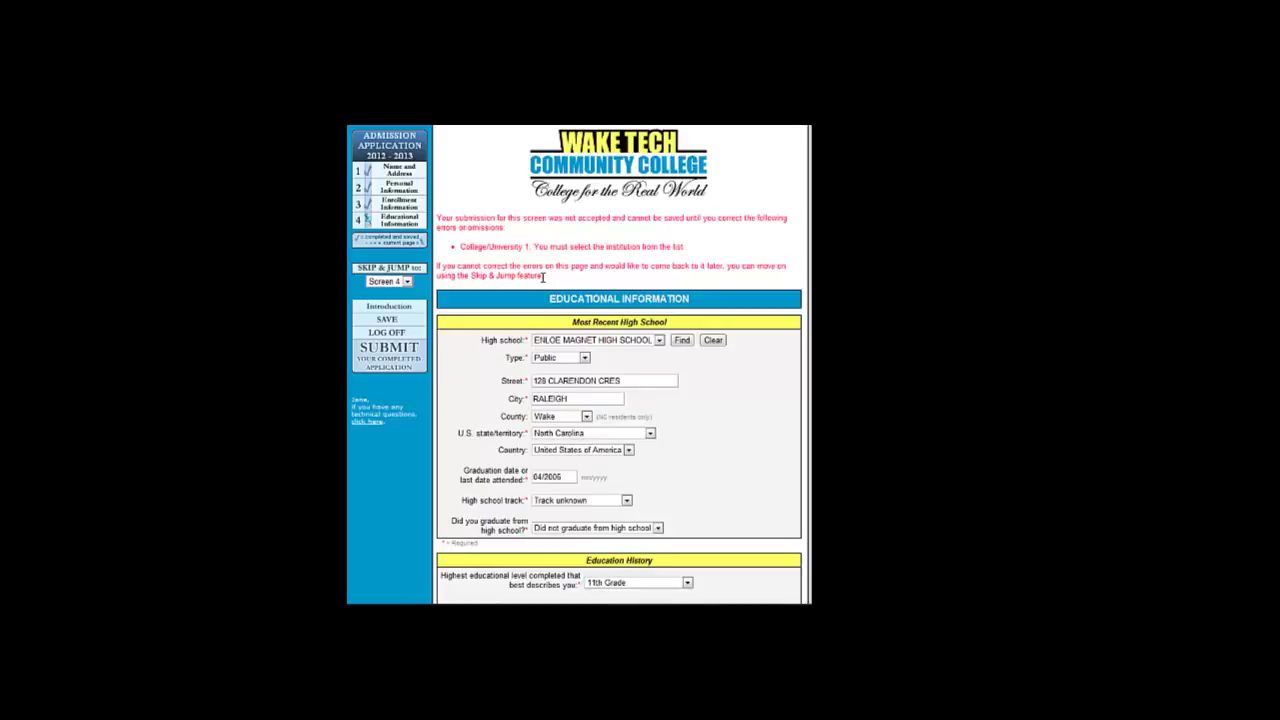
pyautogui.scroll(-10, 706, 335)
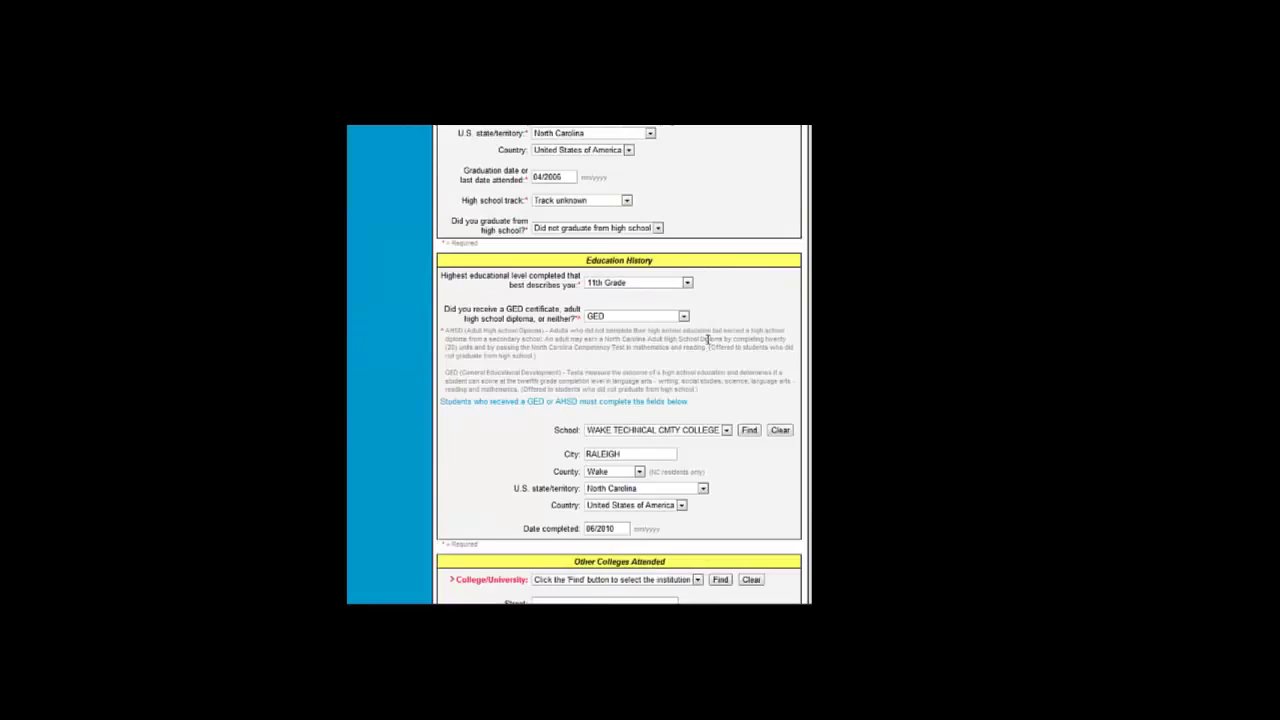
pyautogui.scroll(-3, 704, 350)
pyautogui.scroll(2, 709, 309)
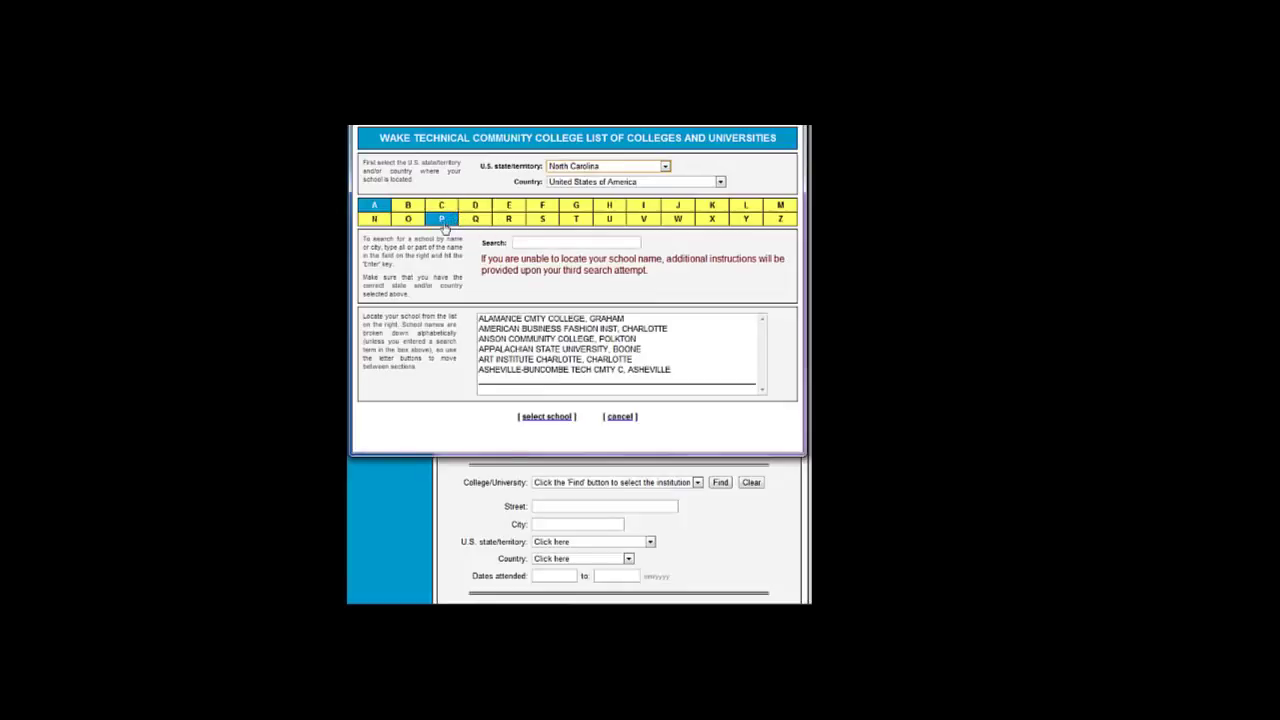
# - Choose BRUNSWICK CMTY COLLEGE, SUPPLY from the B list as College/University 1
pyautogui.click(407, 207)
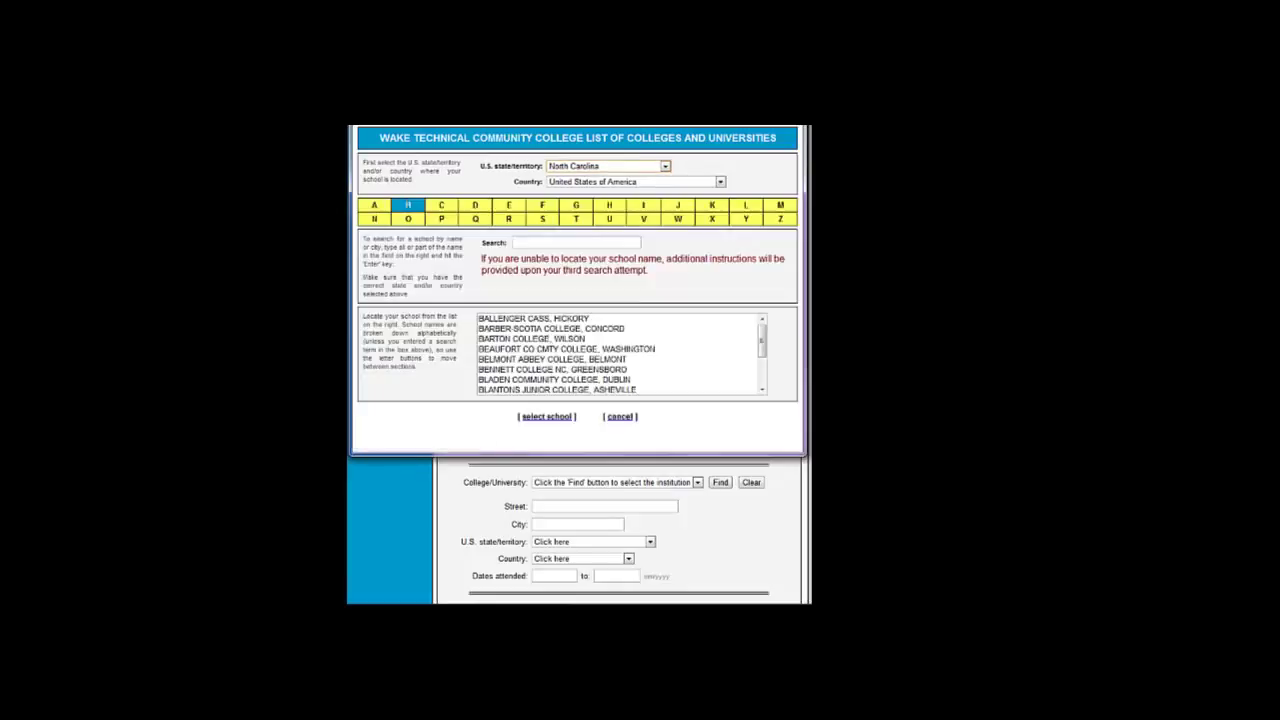
pyautogui.moveTo(760, 338); pyautogui.dragTo(760, 386)
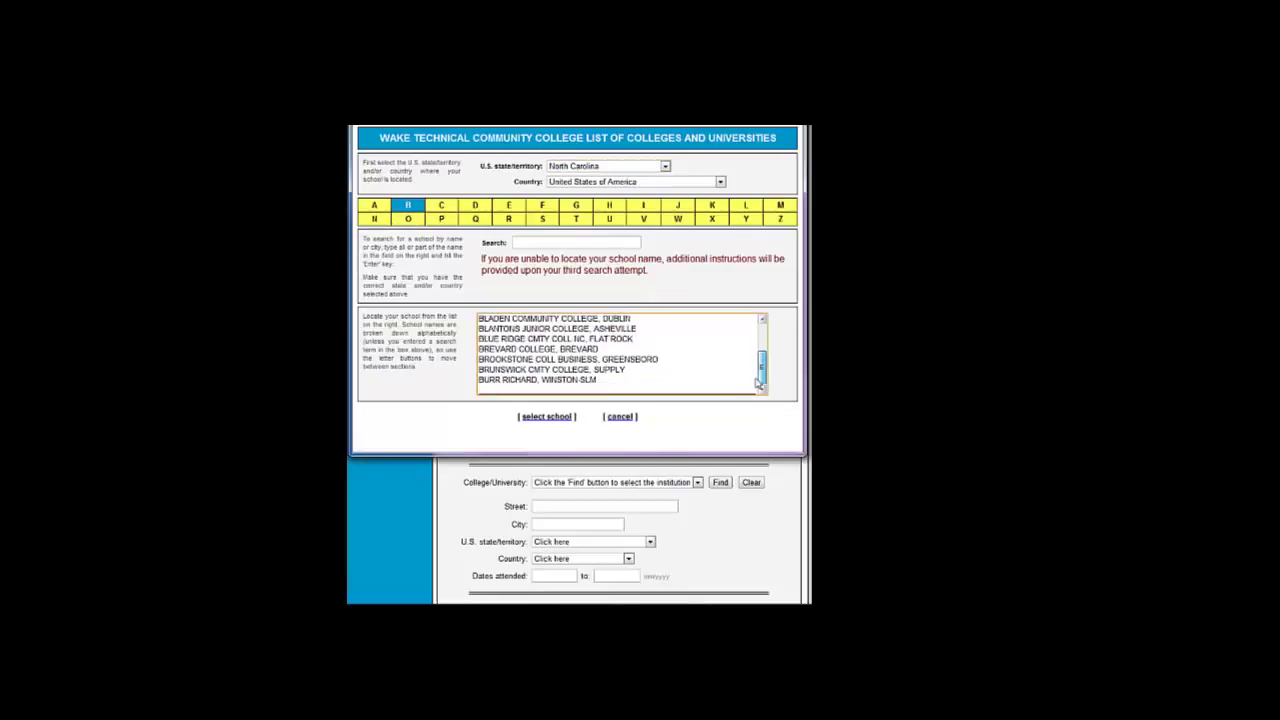
pyautogui.click(538, 370)
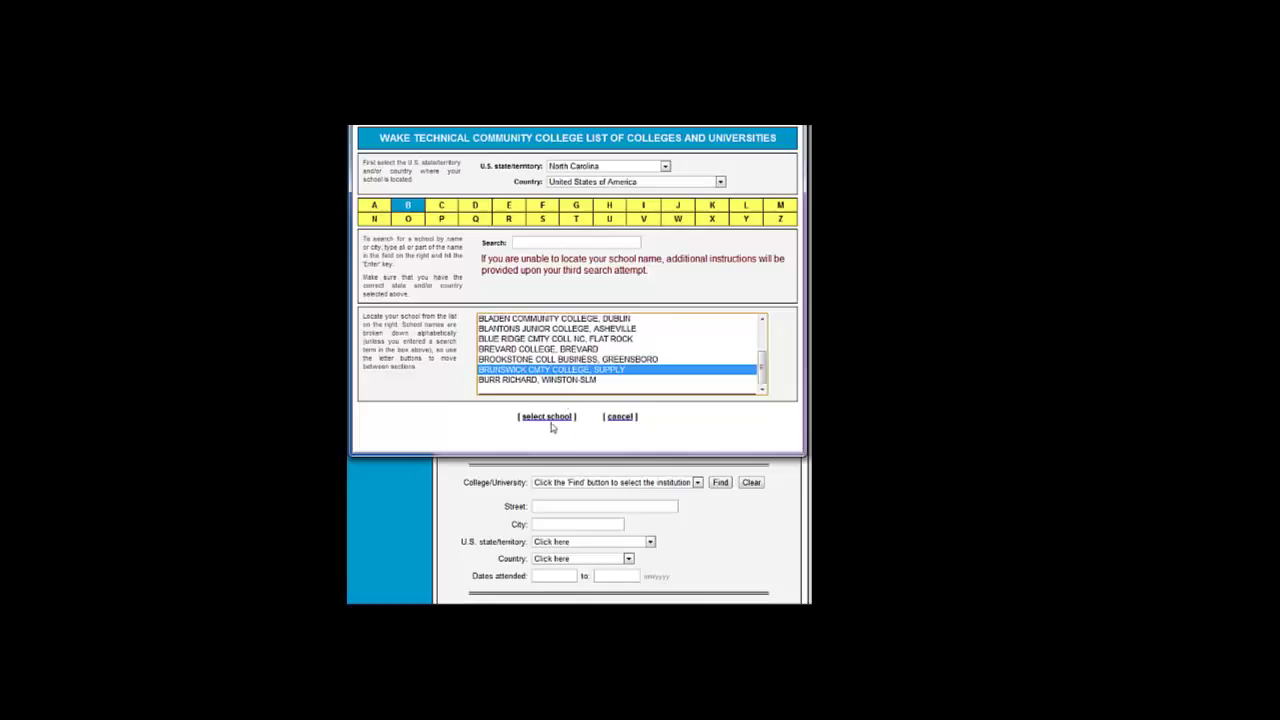
pyautogui.click(549, 417)
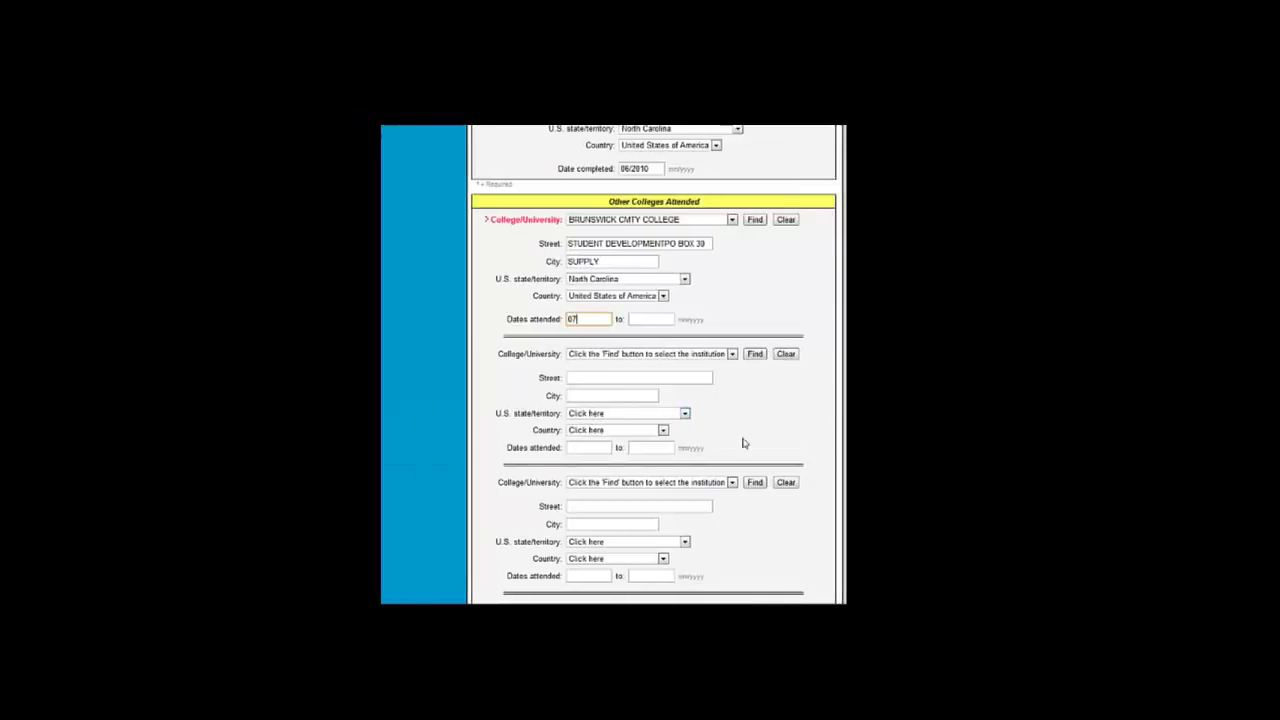
# - Enter attendance dates from 07/2010 to 12/2010 for Brunswick
pyautogui.write('2010')
pyautogui.click(662, 316)
pyautogui.write('12')
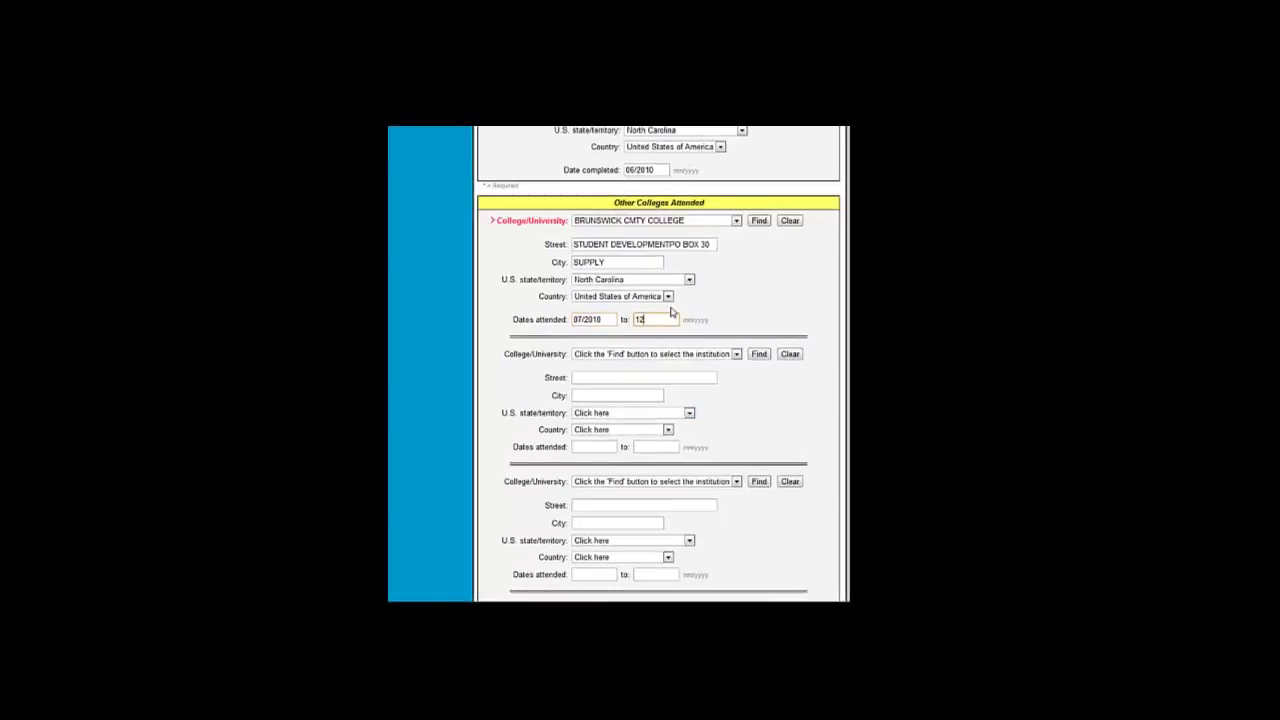
pyautogui.write('/')
pyautogui.press('BackSpace')
pyautogui.write('2010')
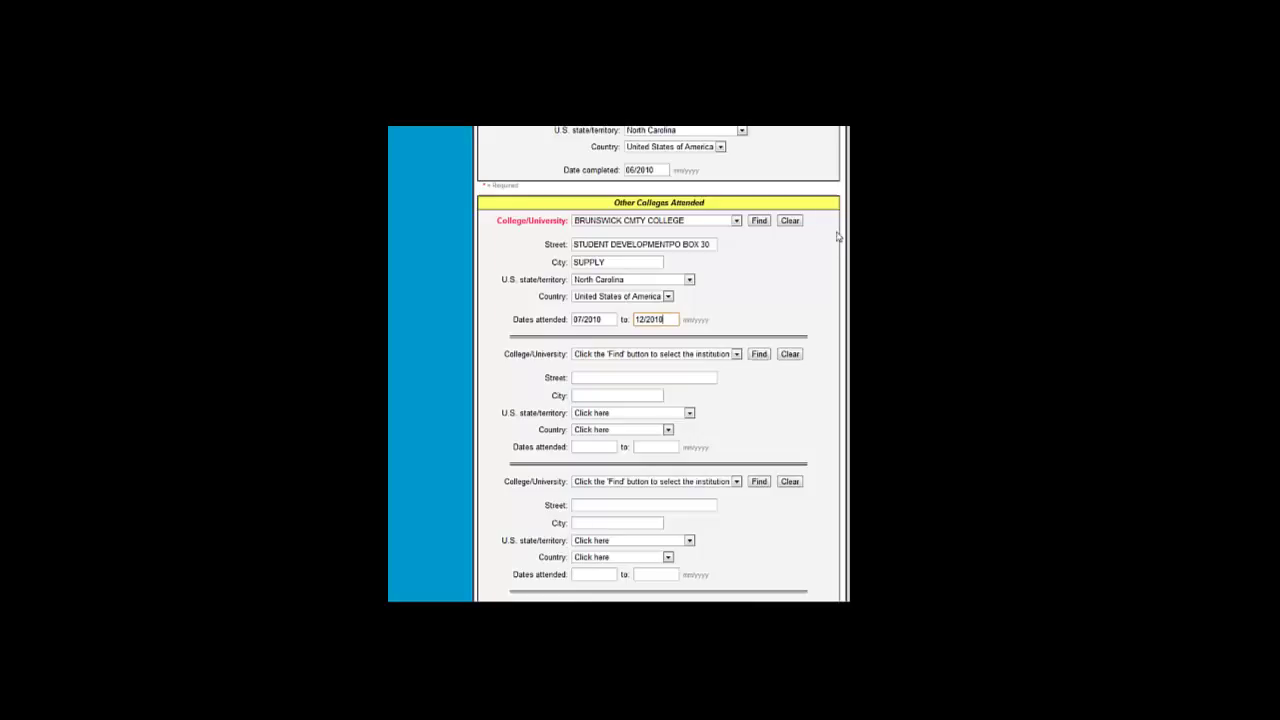
pyautogui.scroll(-10, 781, 377)
# - Enter the applicant's name as the signature and submit the application
pyautogui.scroll(-3, 781, 377)
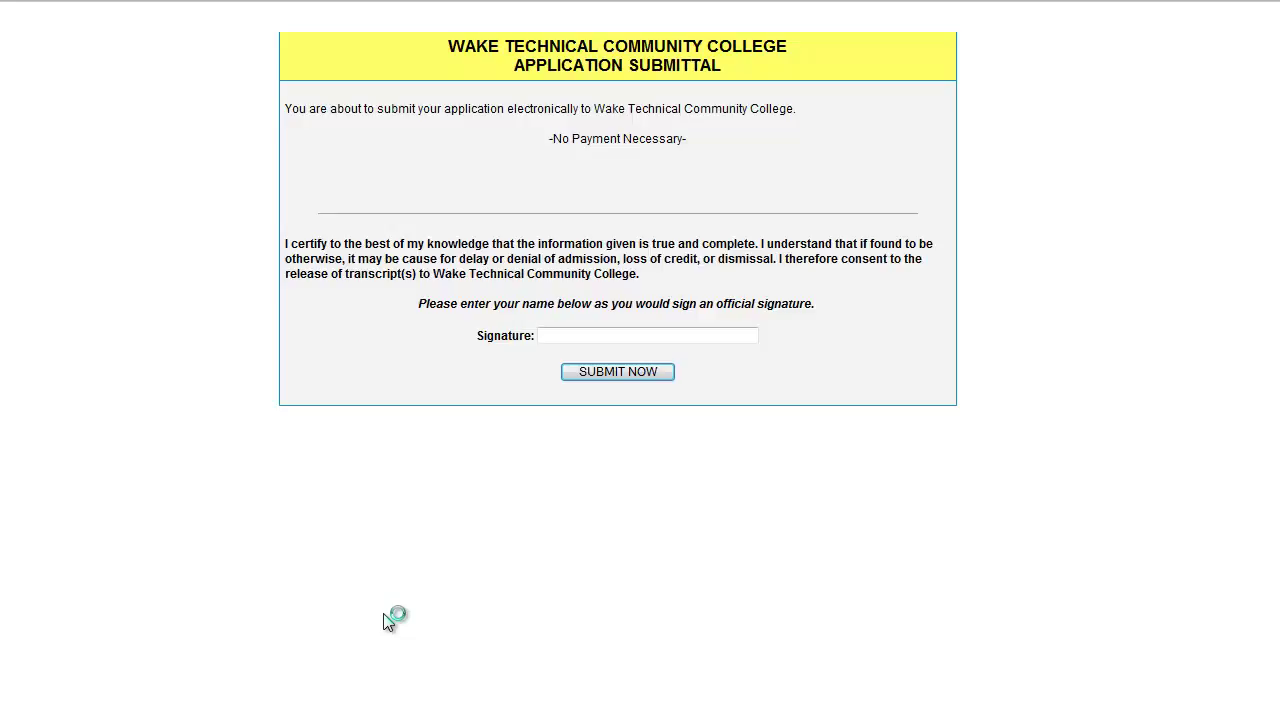
pyautogui.click(609, 340)
pyautogui.write('Jane Doe')
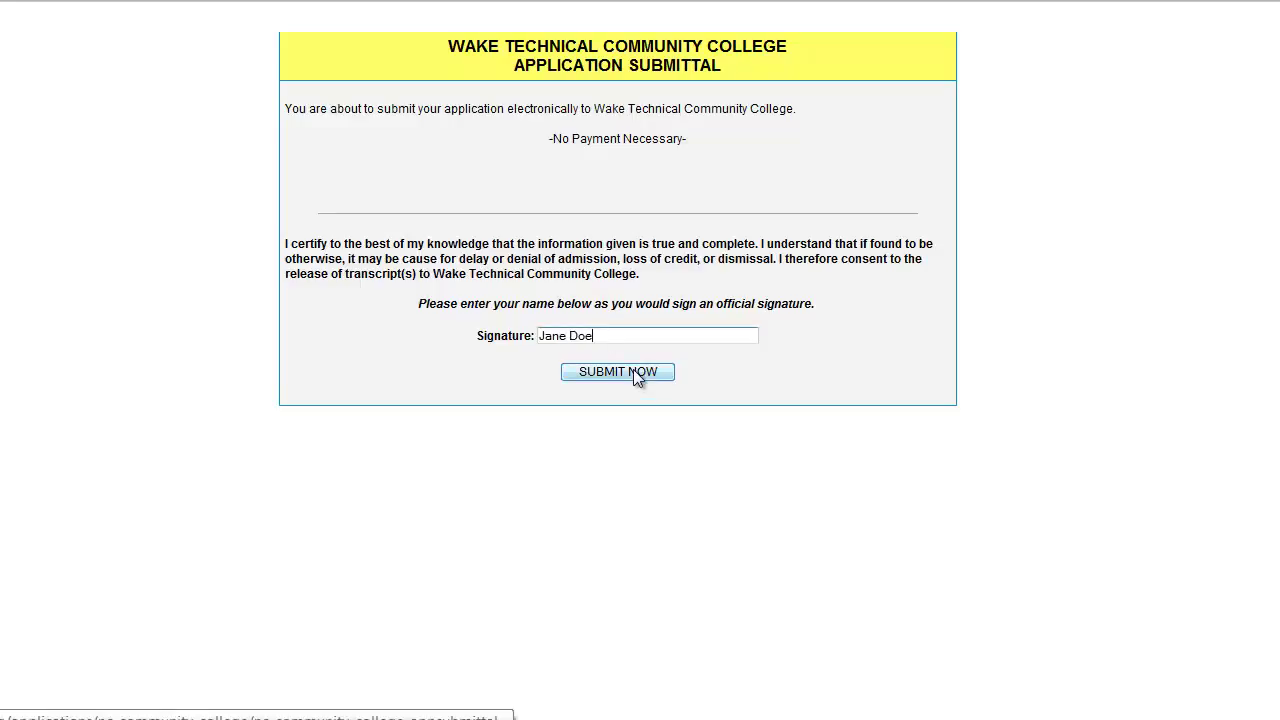
pyautogui.click(634, 375)
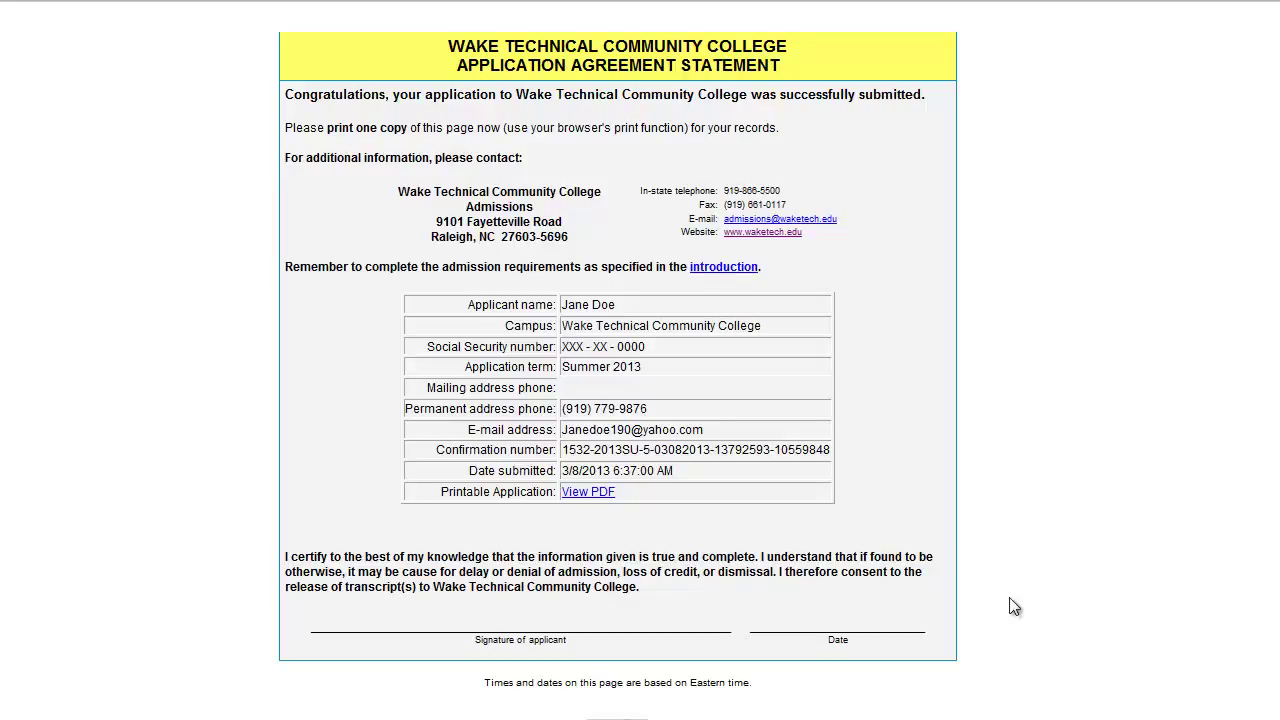
pyautogui.scroll(-1, 618, 360)
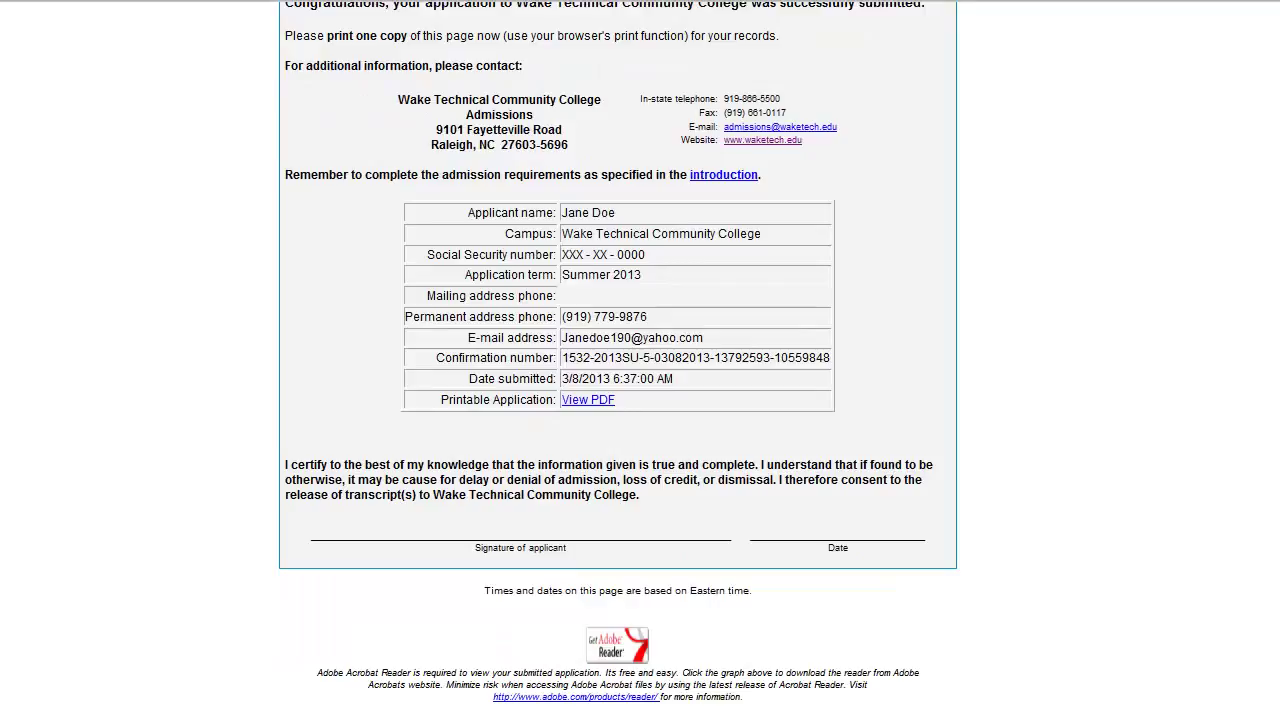
pyautogui.scroll(1, 618, 360)
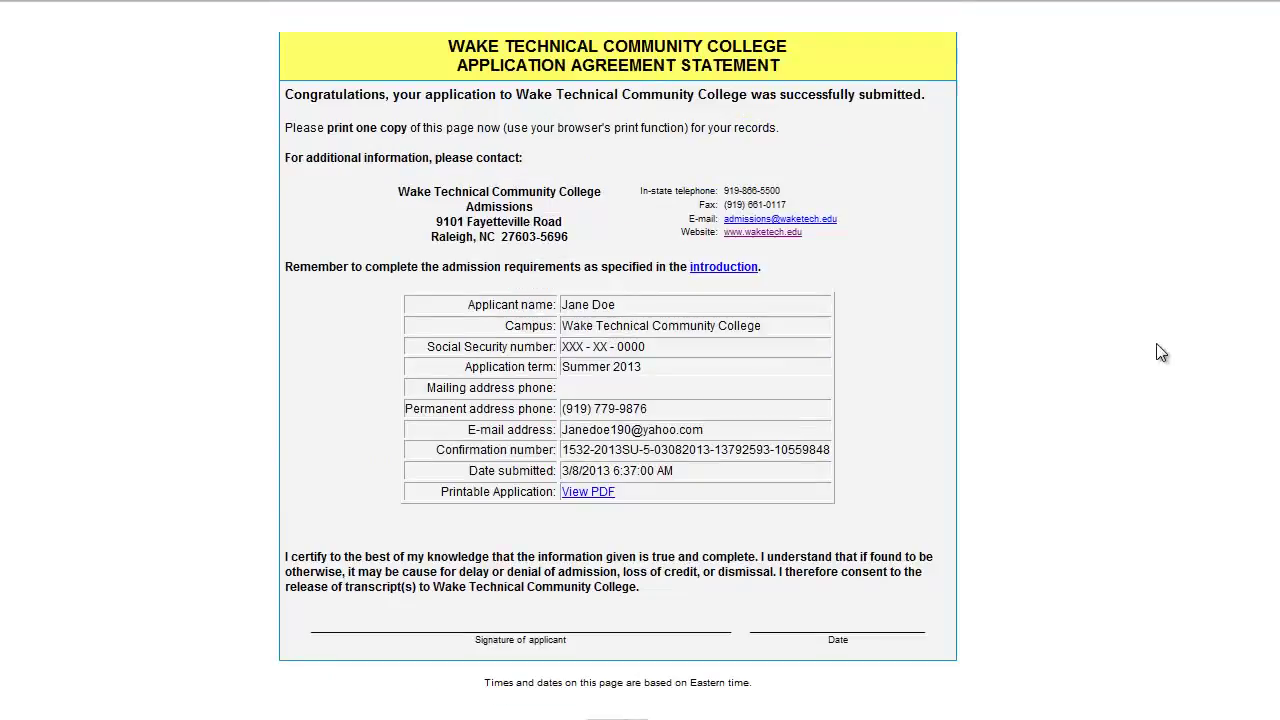